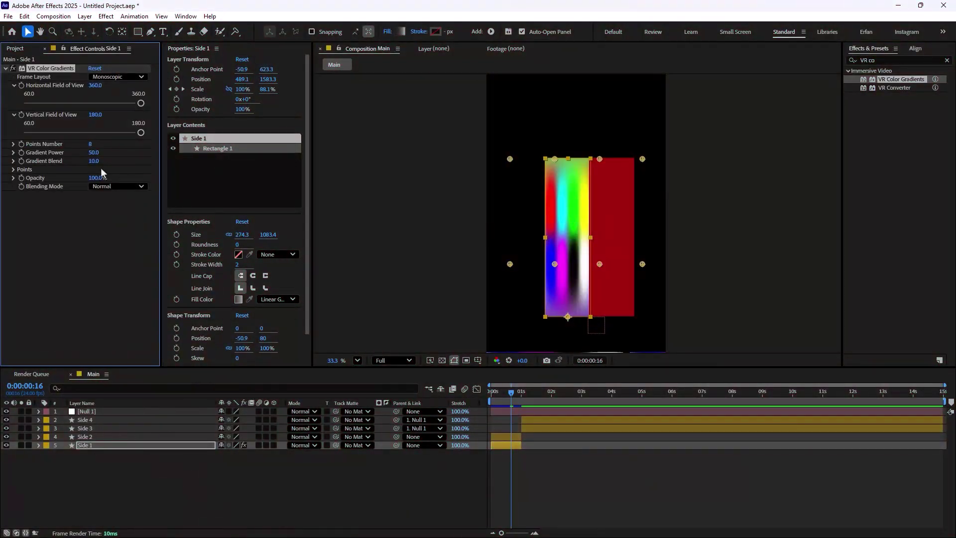
Step: Raise VR Color Gradients' Gradient Blend to 51 and expand its Points group
drag(91, 153, 120, 153)
click(13, 169)
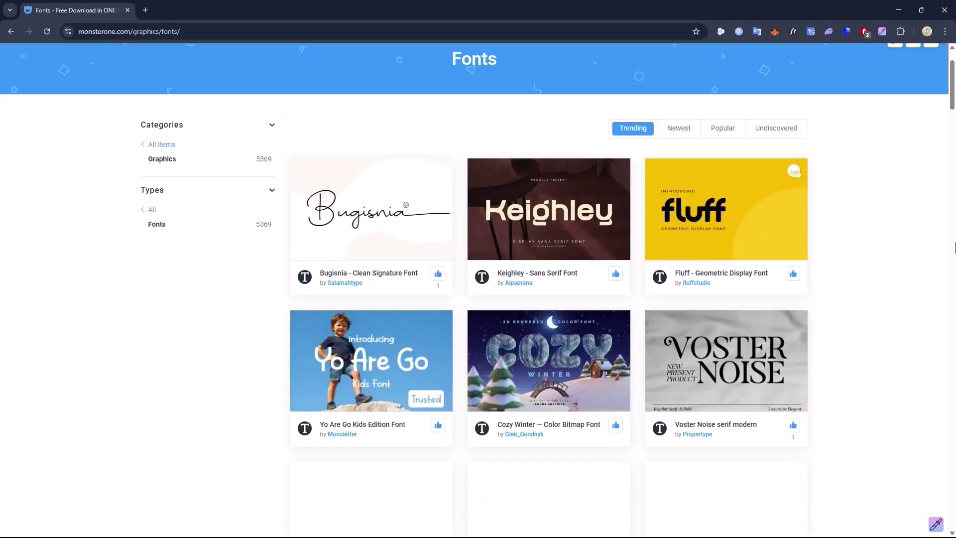
scroll(955, 248, down, 3)
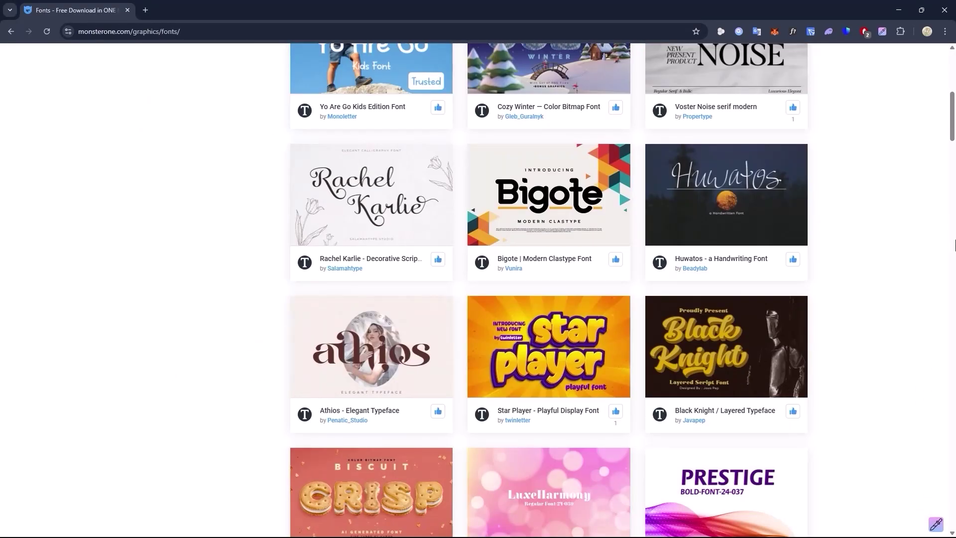
scroll(954, 249, down, 5)
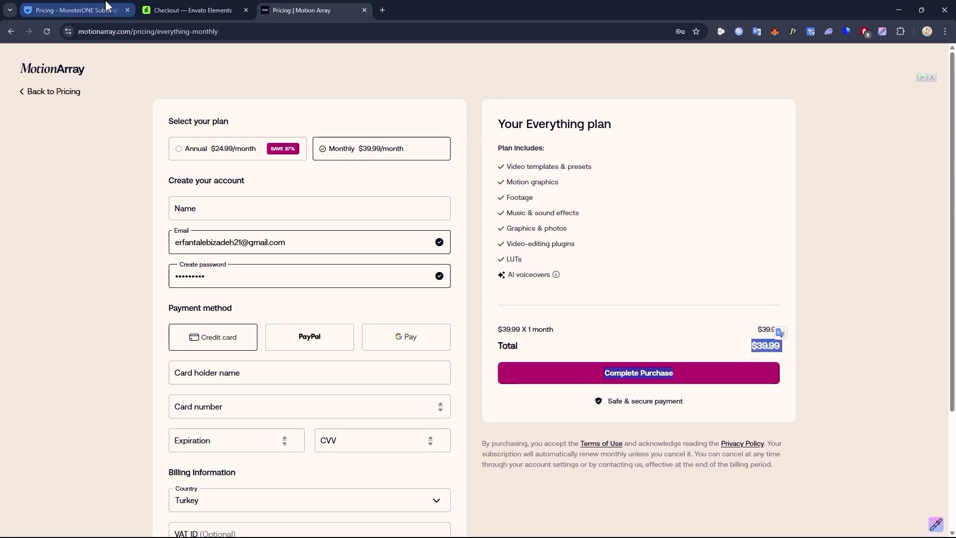
Step: Switch to the Pricing - MonsterONE browser tab
click(107, 6)
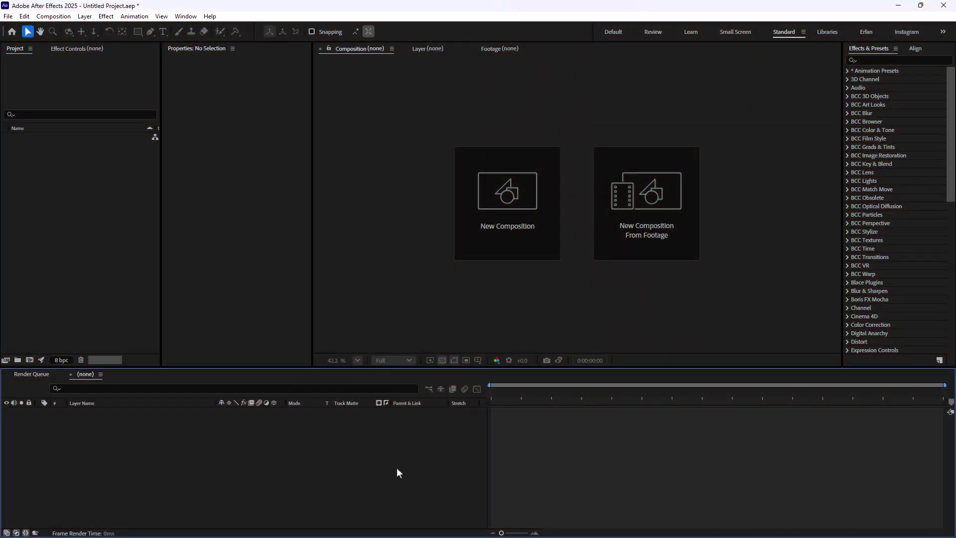
Step: Create the Main composition (1080×1920, 24 fps, 15 s) with a black background
click(542, 212)
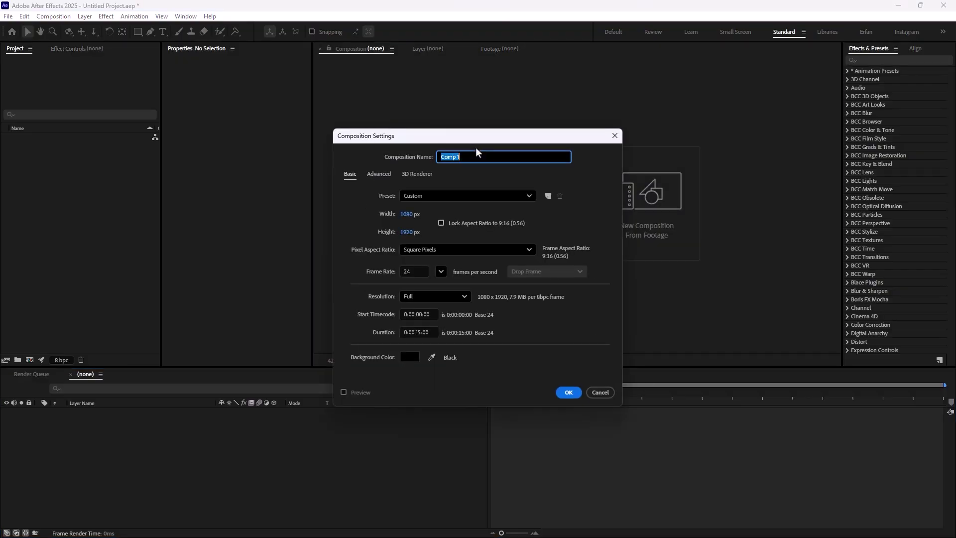
text(Main)
click(573, 390)
scroll(546, 195, down, 1)
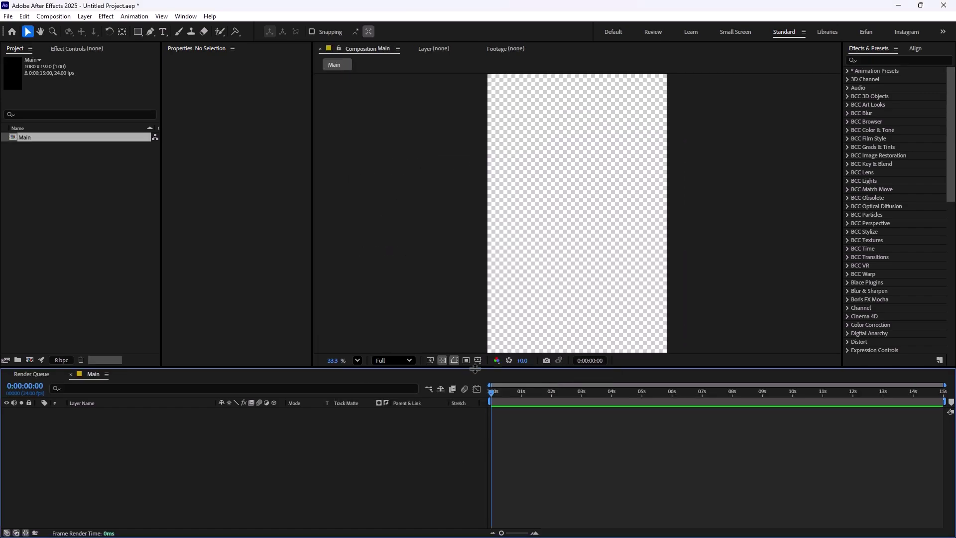
click(496, 360)
scroll(589, 222, down, 2)
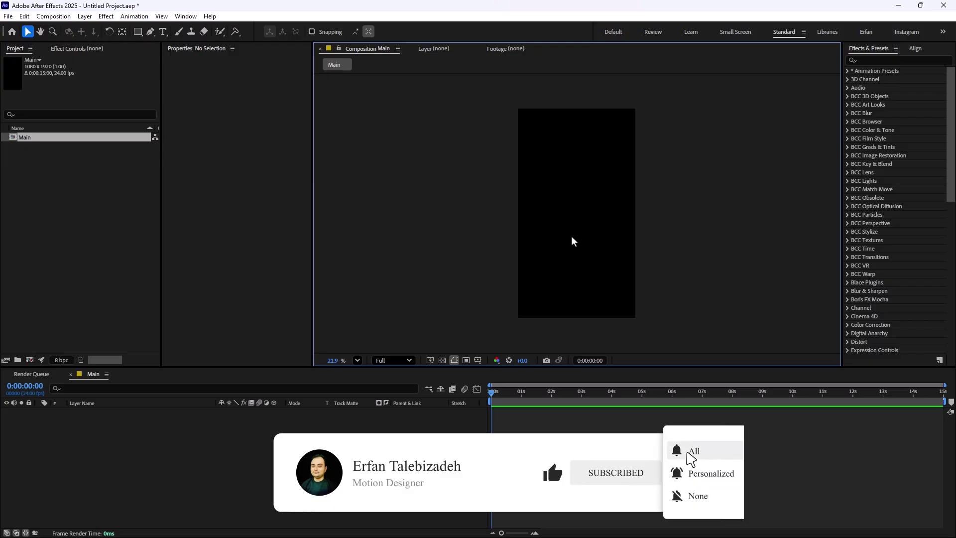
click(138, 31)
drag(547, 161, 581, 272)
drag(578, 216, 588, 272)
key(ctrl+alt+Home)
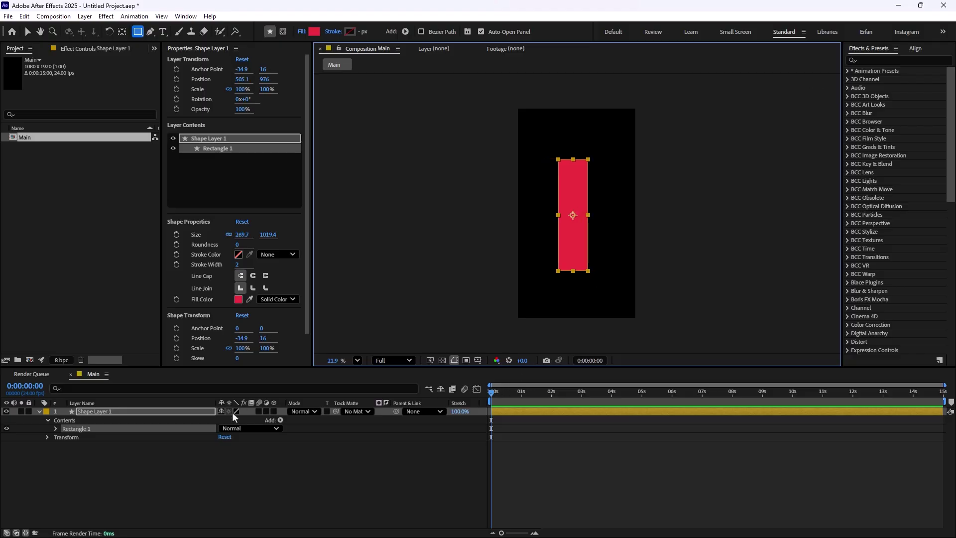
click(273, 411)
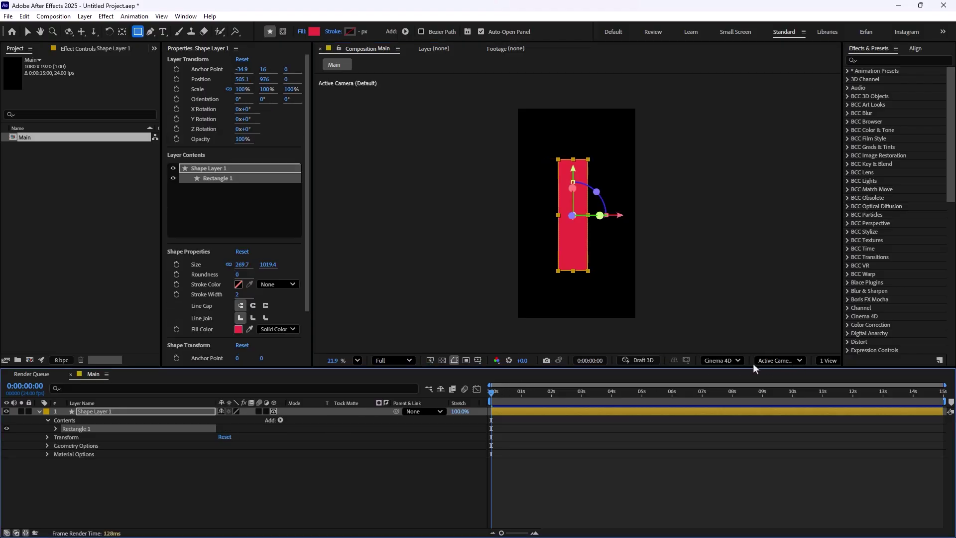
click(722, 360)
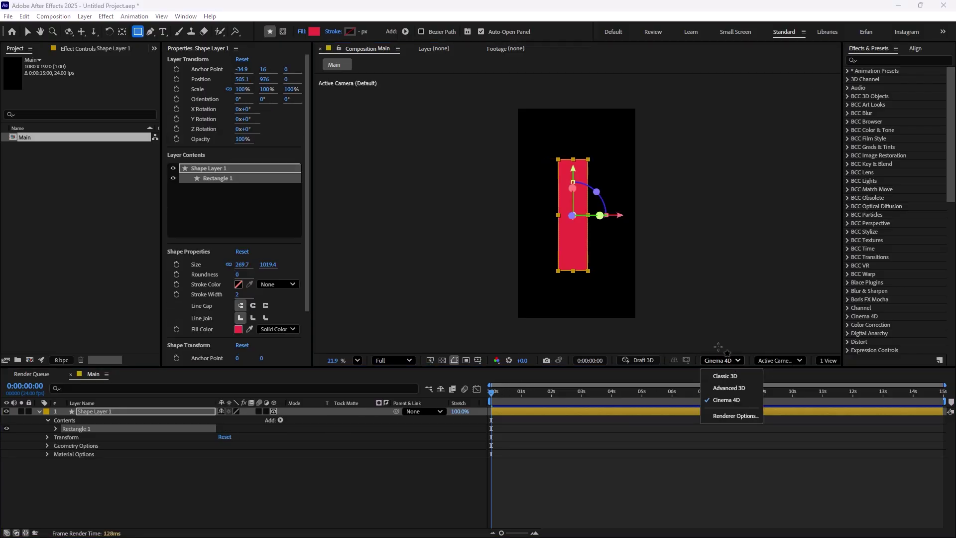
click(728, 400)
click(48, 446)
click(222, 480)
text(205)
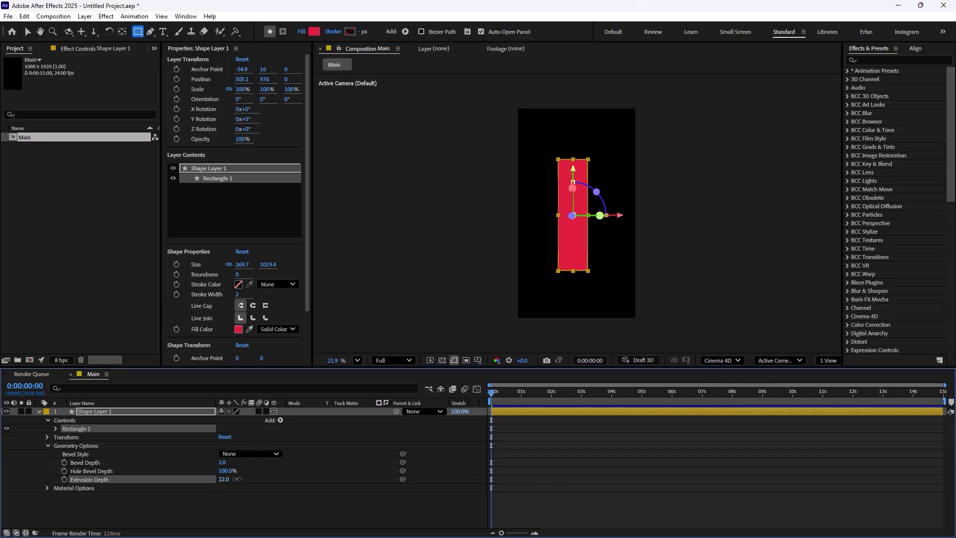
key(Return)
key(r)
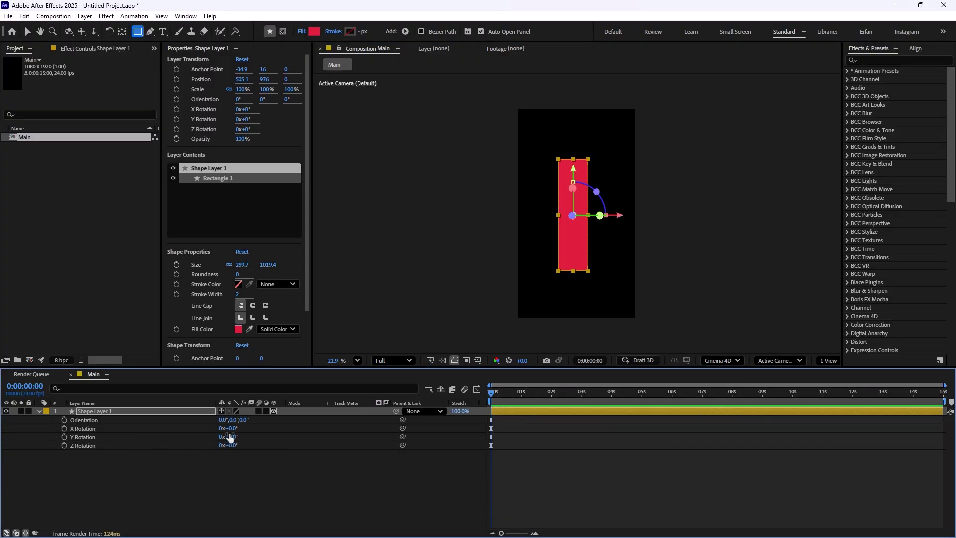
drag(228, 438, 251, 437)
click(247, 482)
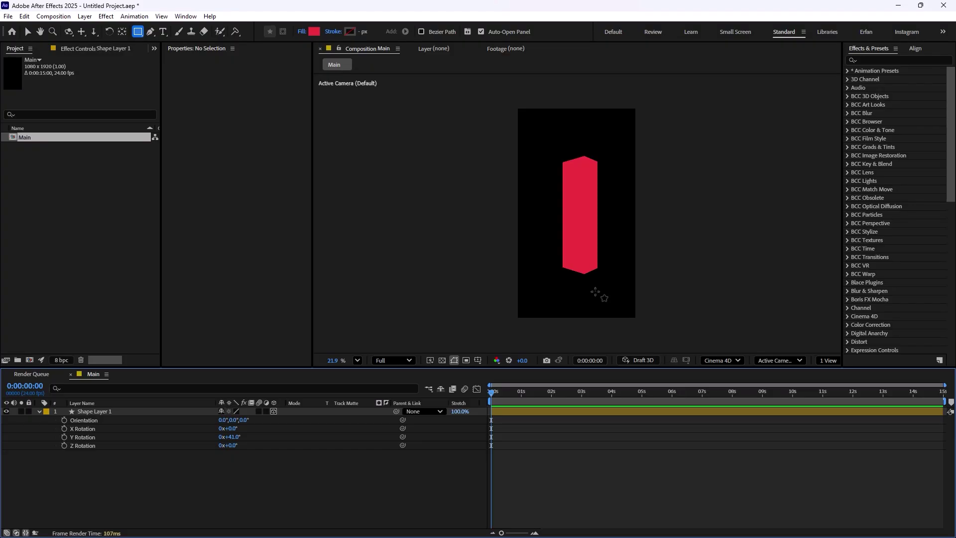
click(105, 412)
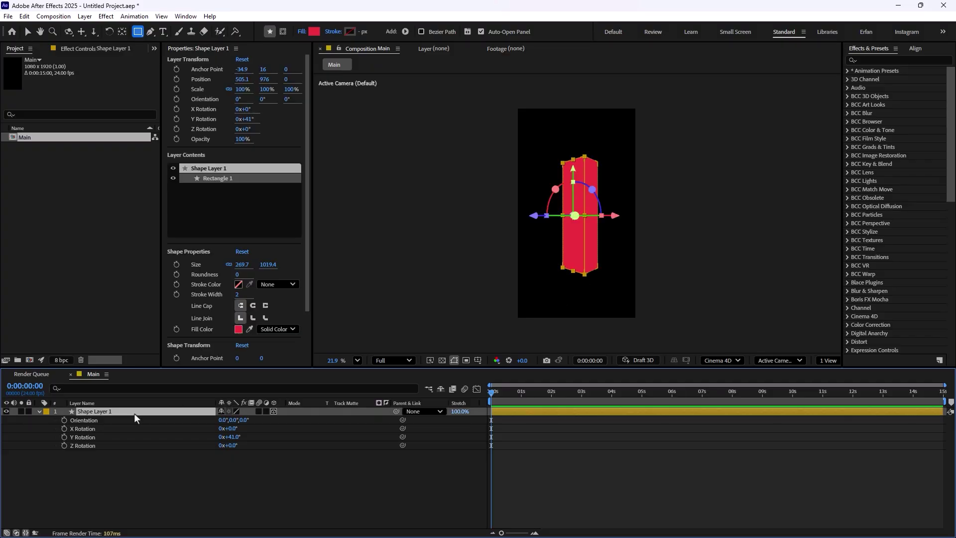
Step: Delete the test shape and draw a tall red rectangle layer named Side 1
key(Delete)
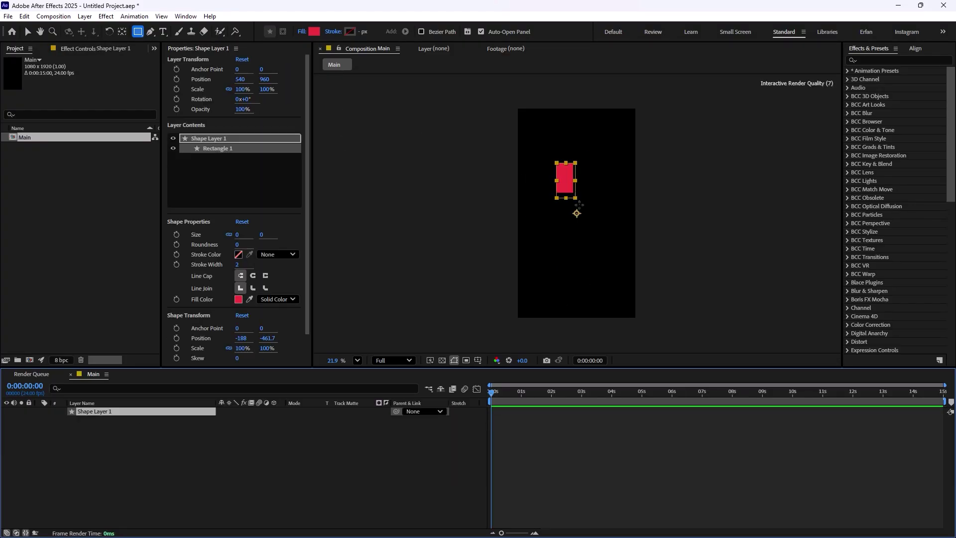
drag(556, 163, 587, 282)
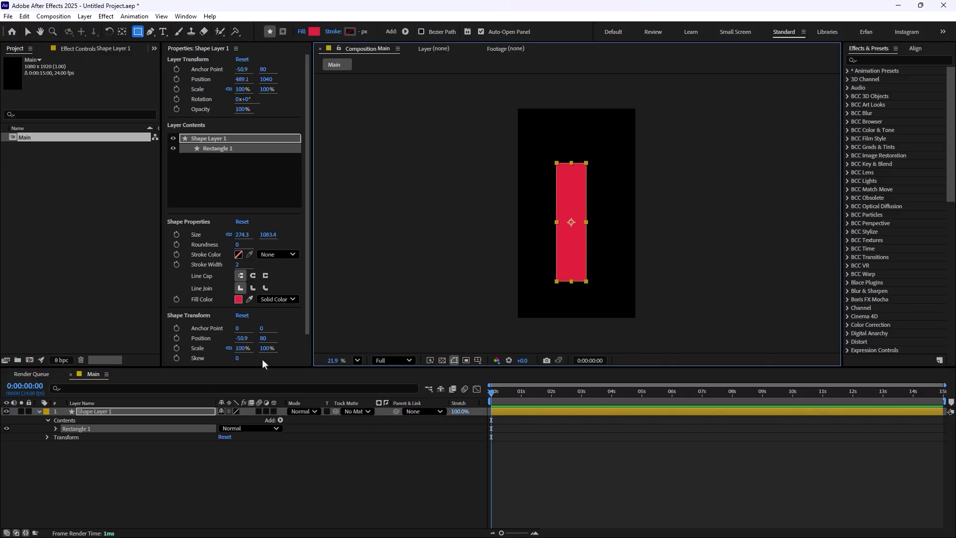
text(Side 1)
key(Return)
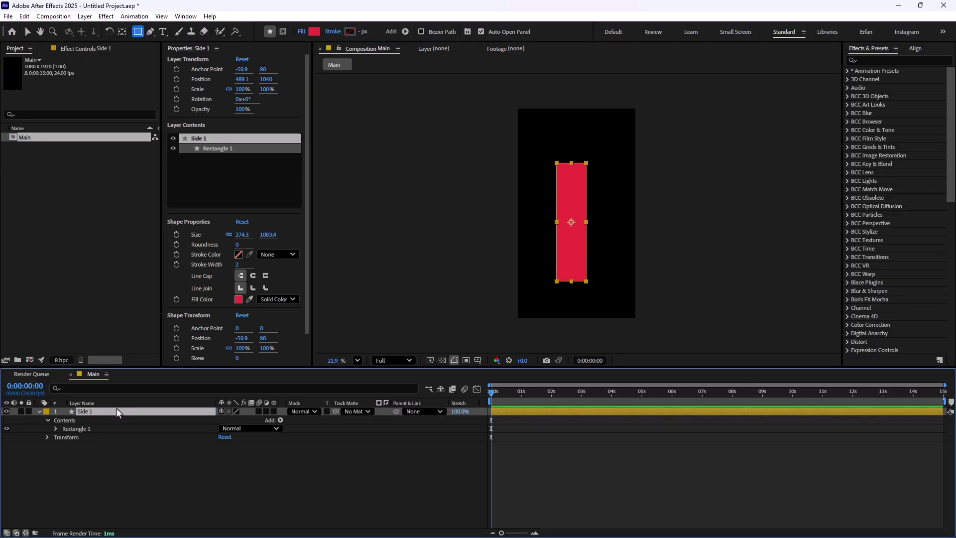
Step: Duplicate it as Side 2, fill it darker red A4000C, and place it right of Side 1
key(ctrl+d)
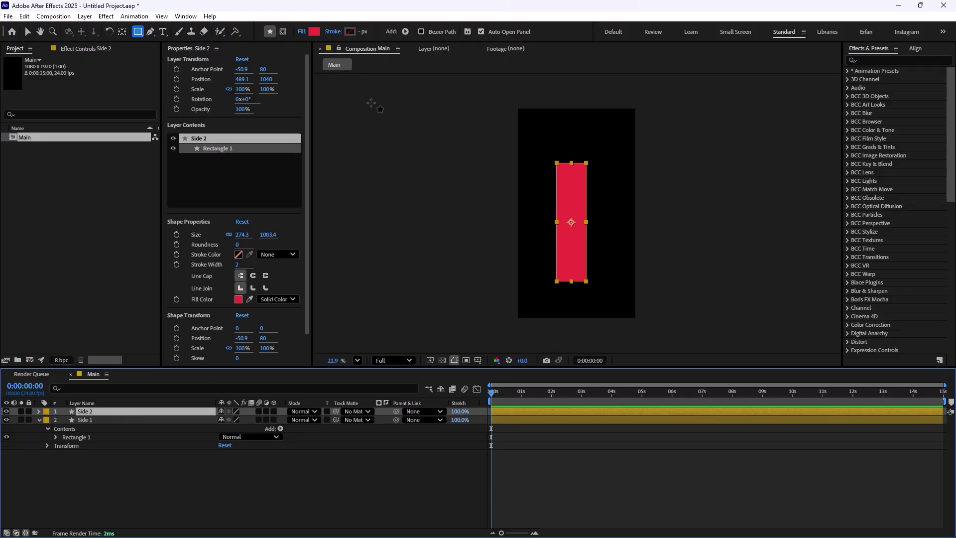
click(316, 32)
drag(464, 284, 490, 257)
click(576, 214)
click(150, 411)
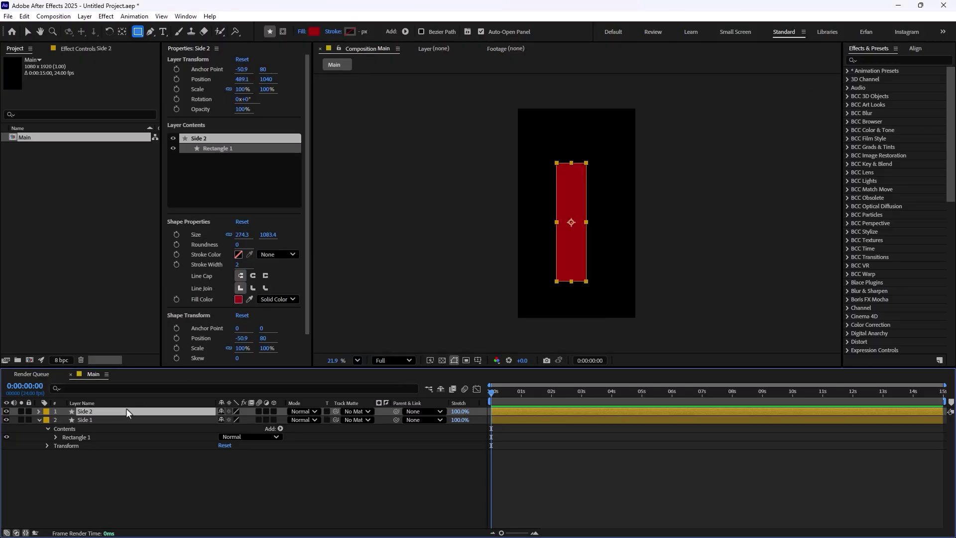
drag(553, 258, 600, 259)
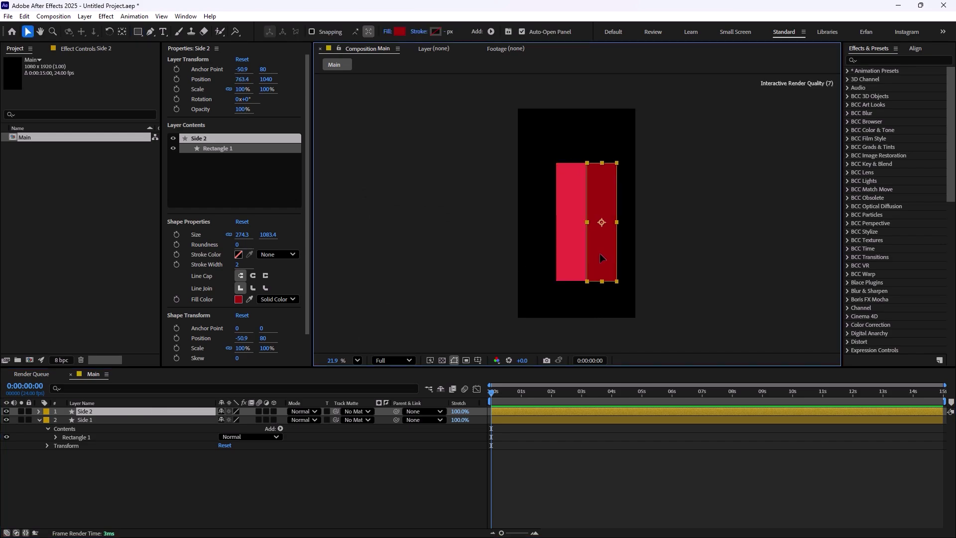
click(363, 465)
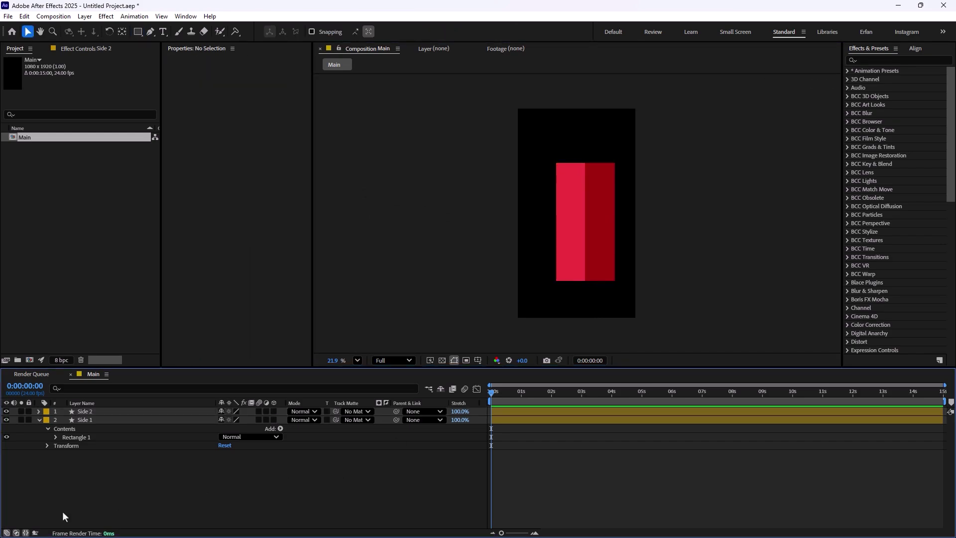
scroll(625, 308, up, 2)
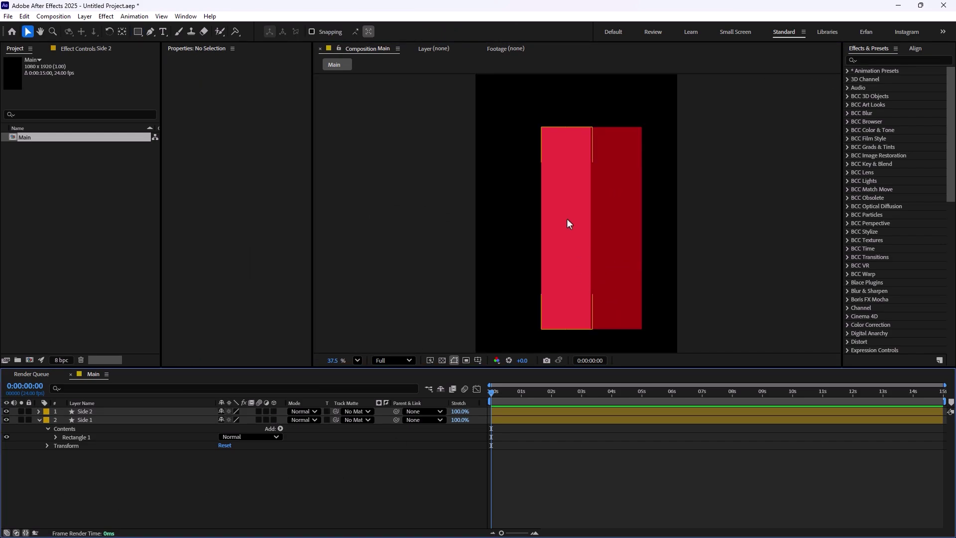
scroll(513, 291, down, 2)
scroll(514, 291, down, 1)
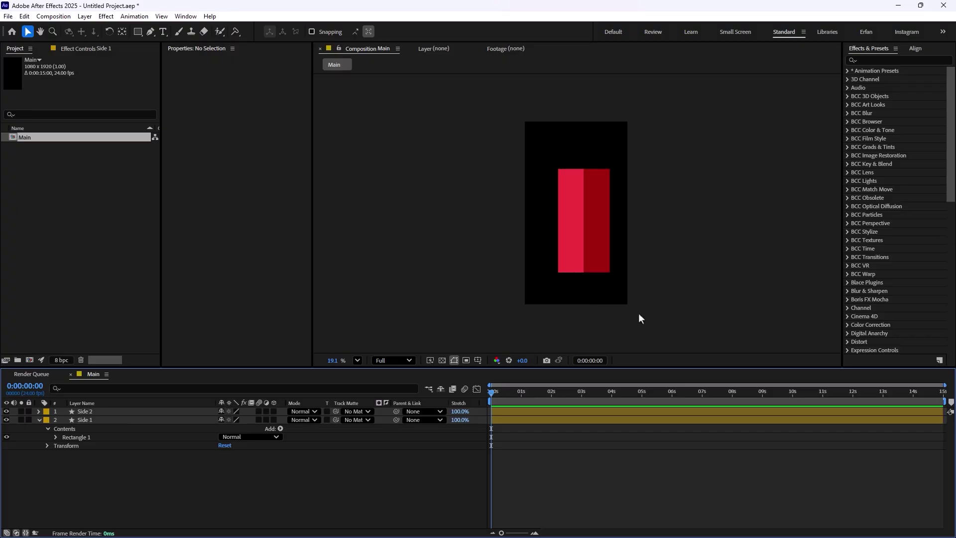
Step: Move the anchor points of Side 1 and Side 2 to their bottom edges
click(127, 420)
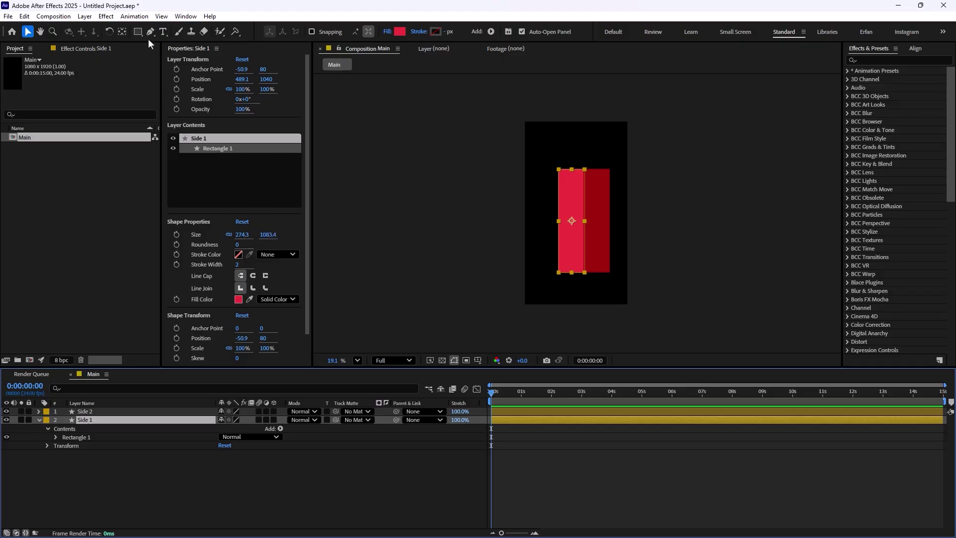
click(126, 34)
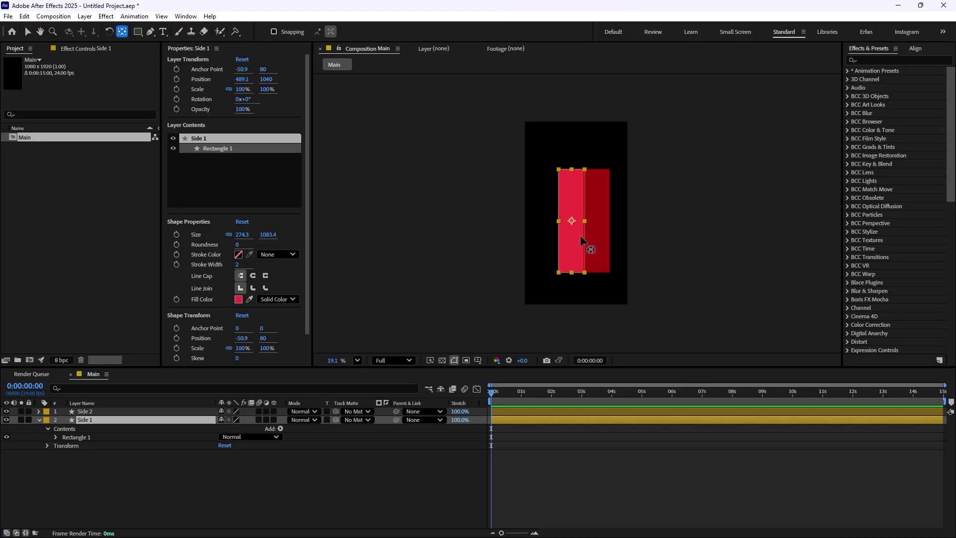
drag(571, 223, 572, 273)
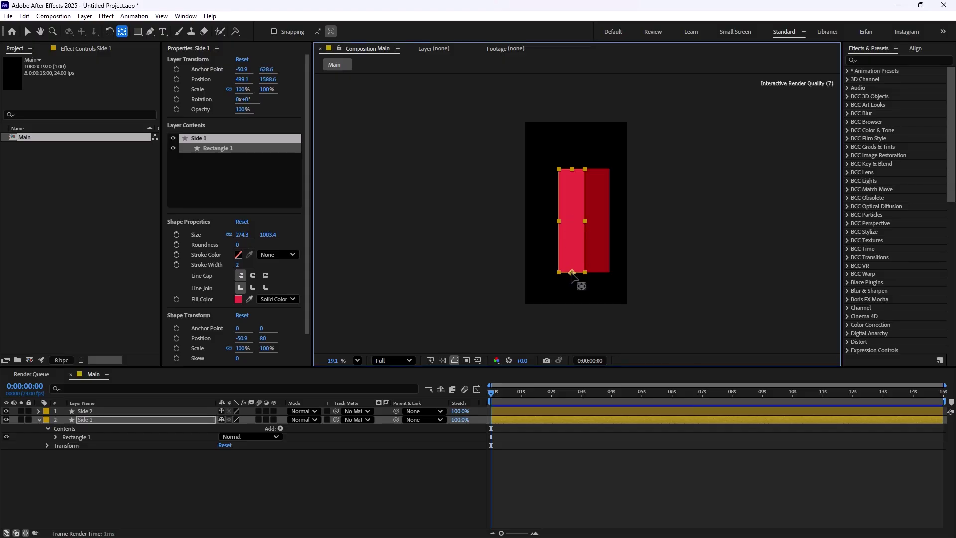
click(113, 412)
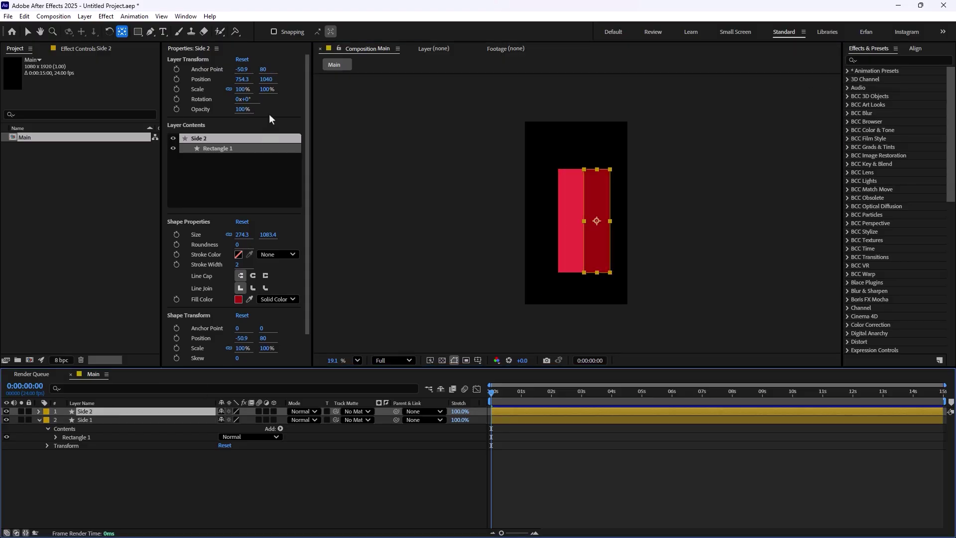
drag(596, 223, 598, 274)
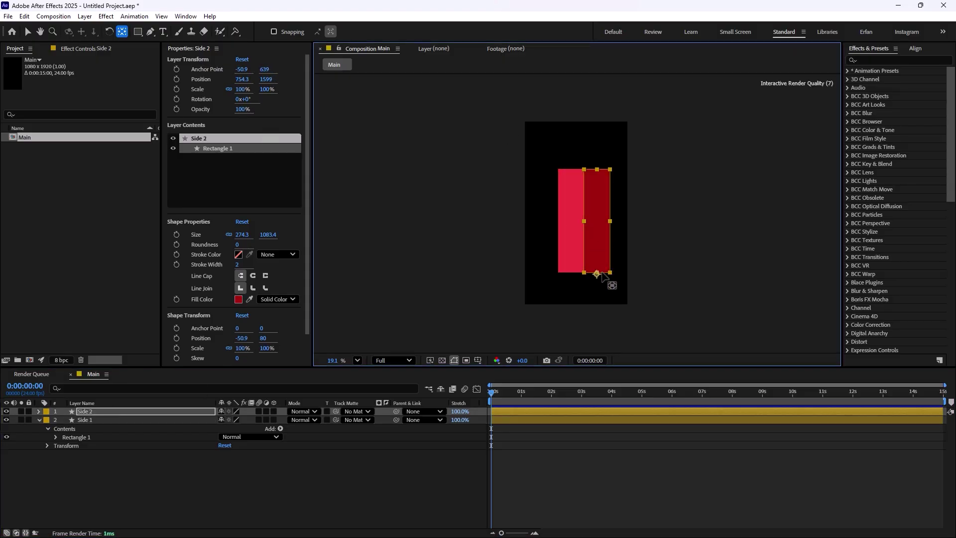
Step: Set the Scale of Side 2 and Side 1 to 100, 20%
shift+click(112, 420)
key(s)
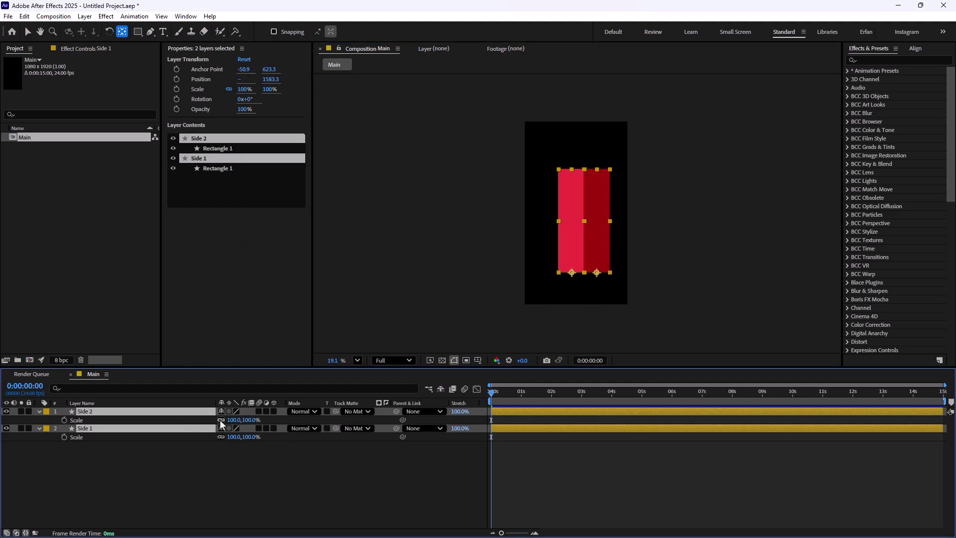
click(232, 464)
click(246, 421)
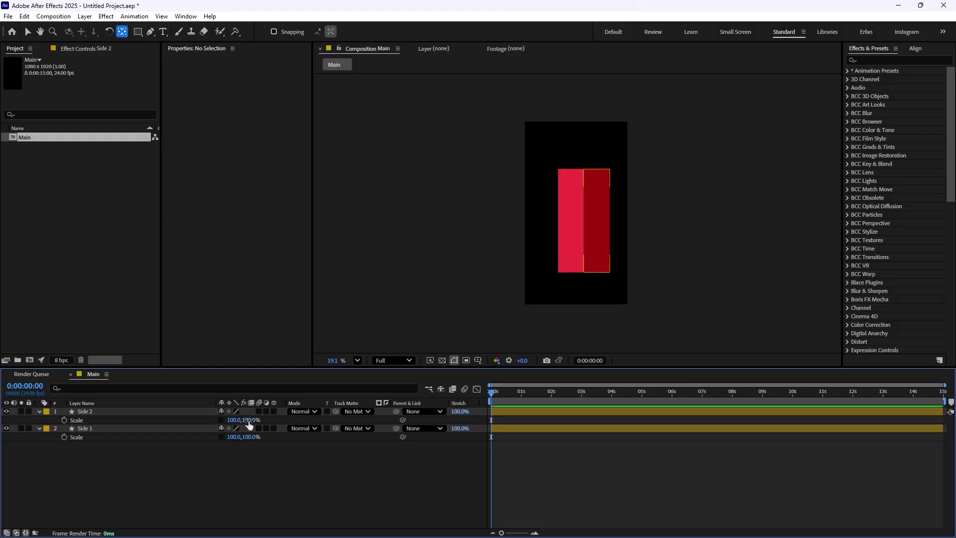
drag(248, 420, 245, 423)
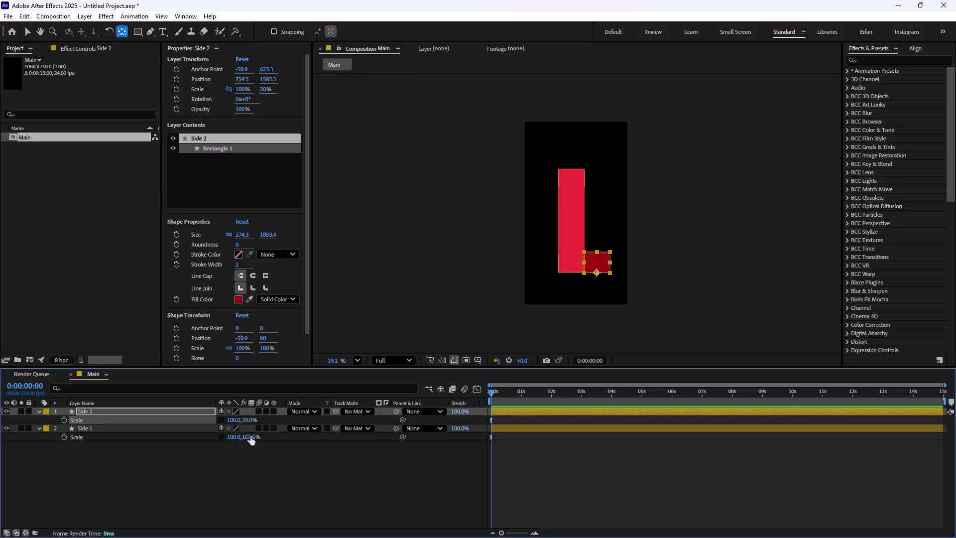
click(251, 436)
text(20)
key(Return)
click(306, 459)
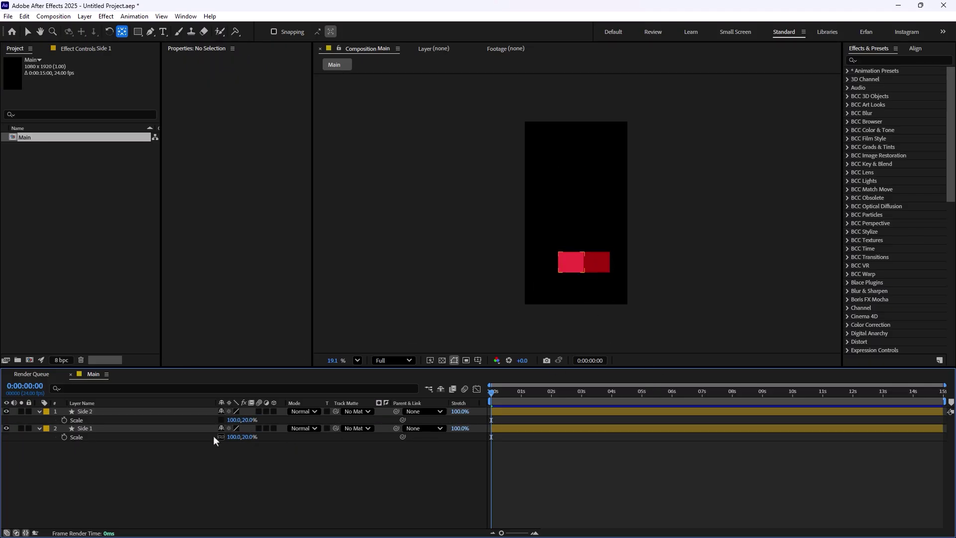
Step: Keyframe both sides' Scale from 20% at 0:00 to 100% at one second
drag(65, 417, 74, 451)
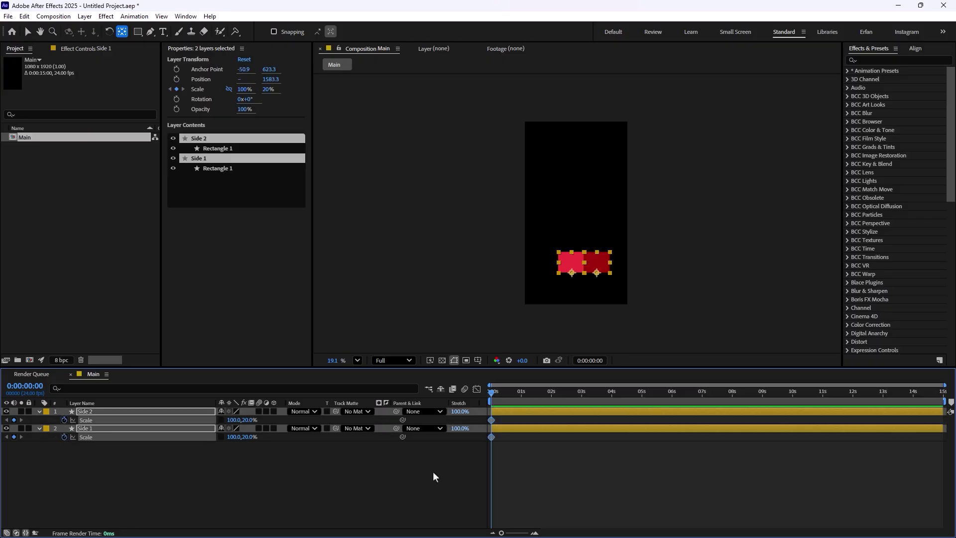
key(Page_Down)
key(Page_Down)
key(Page_Down)
key(Page_Down)
key(Page_Down)
key(Page_Down)
key(Page_Down)
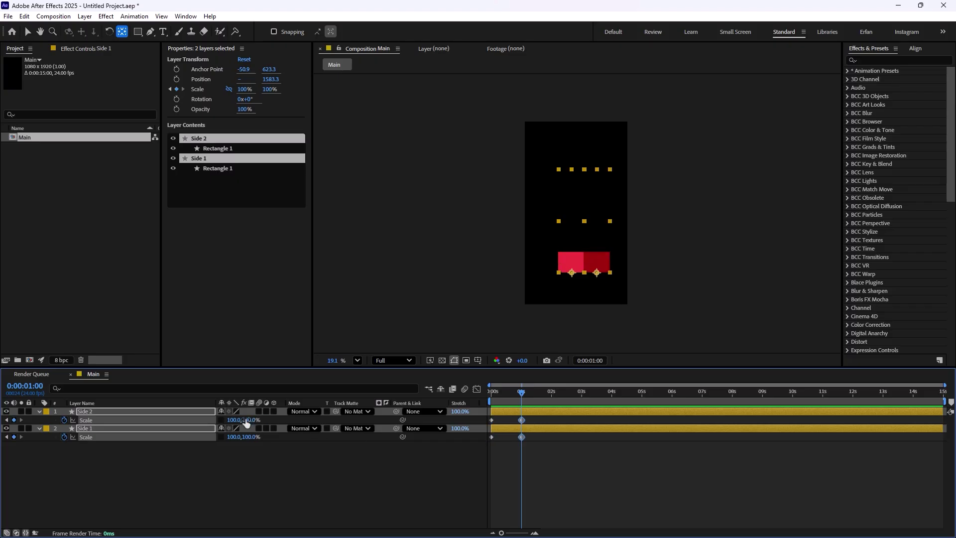
drag(249, 419, 252, 435)
click(304, 467)
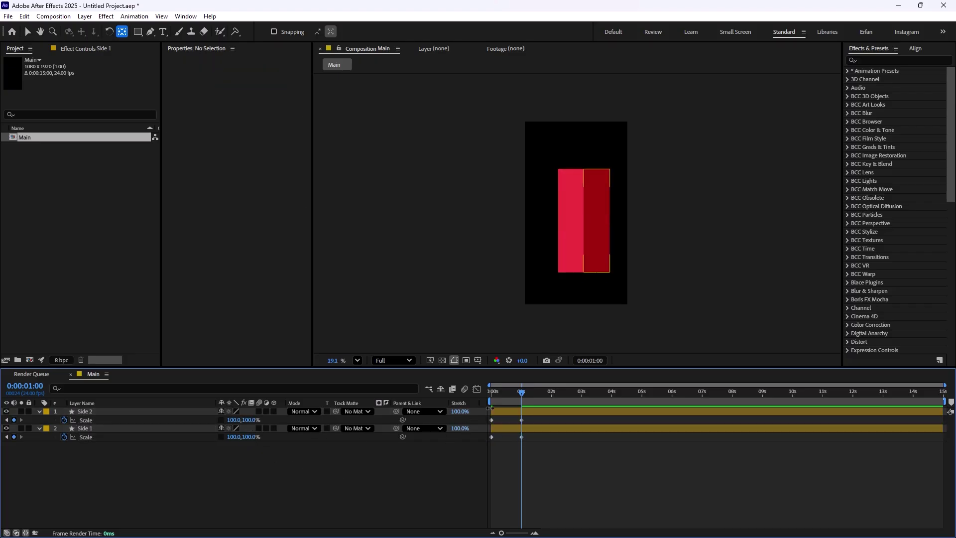
key(Home)
drag(492, 417, 488, 429)
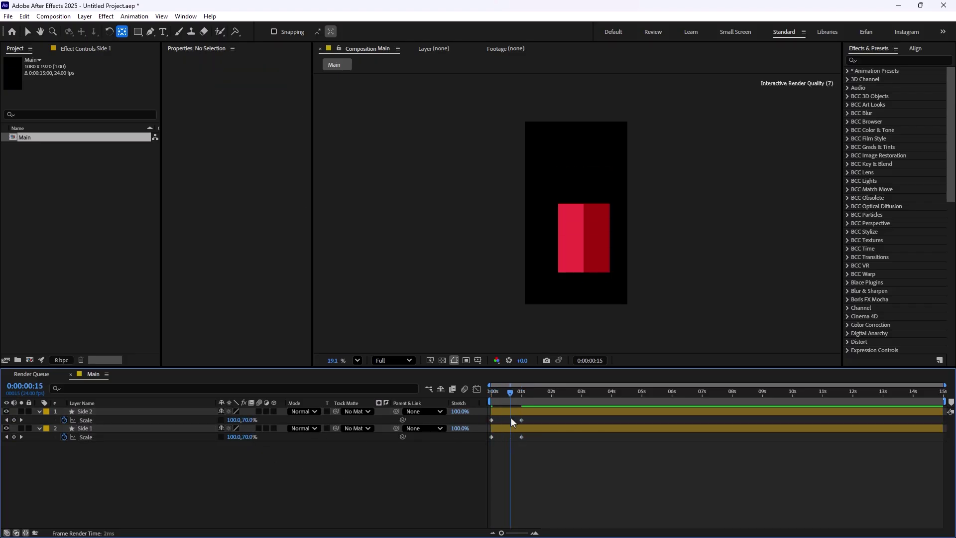
Step: Apply Easy Ease to all four Scale keyframes and preview the result
drag(493, 391, 493, 391)
mouse_move(543, 419)
mouse_down()
mouse_move(493, 432)
mouse_move(530, 441)
mouse_up()
key(F9)
click(438, 467)
key(space)
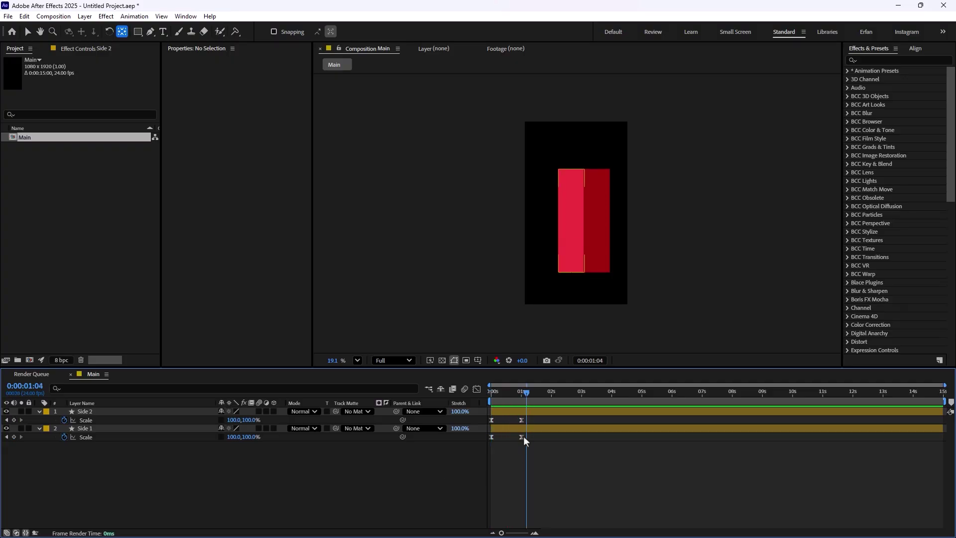
Step: Set Side 2's Scale keyframe velocity to 65% incoming and outgoing influence
click(492, 420)
right_click(492, 420)
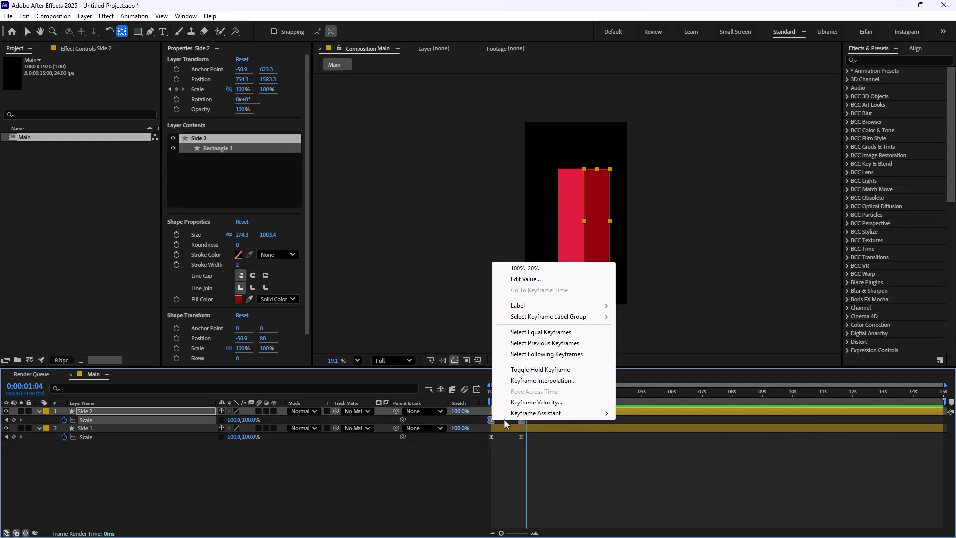
click(536, 403)
click(397, 261)
text(65)
click(552, 261)
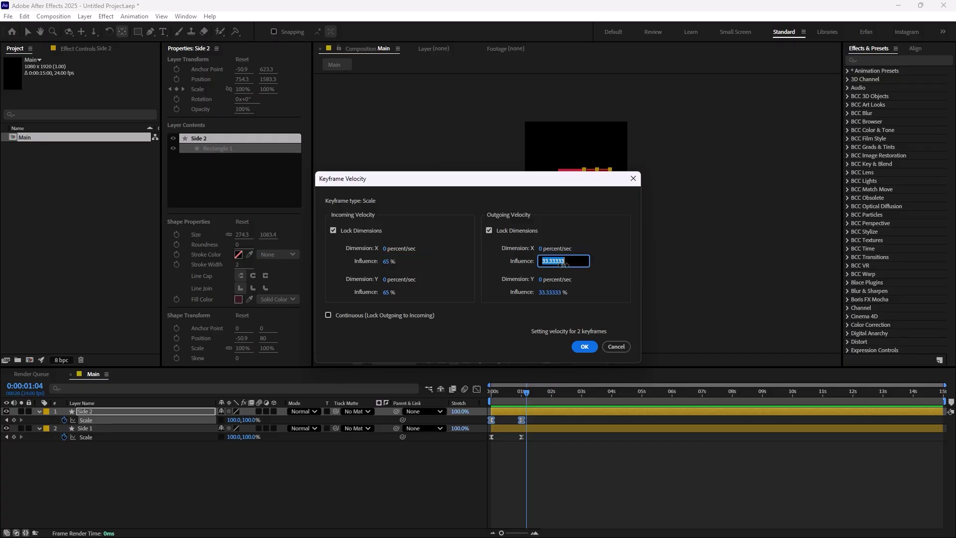
text(65)
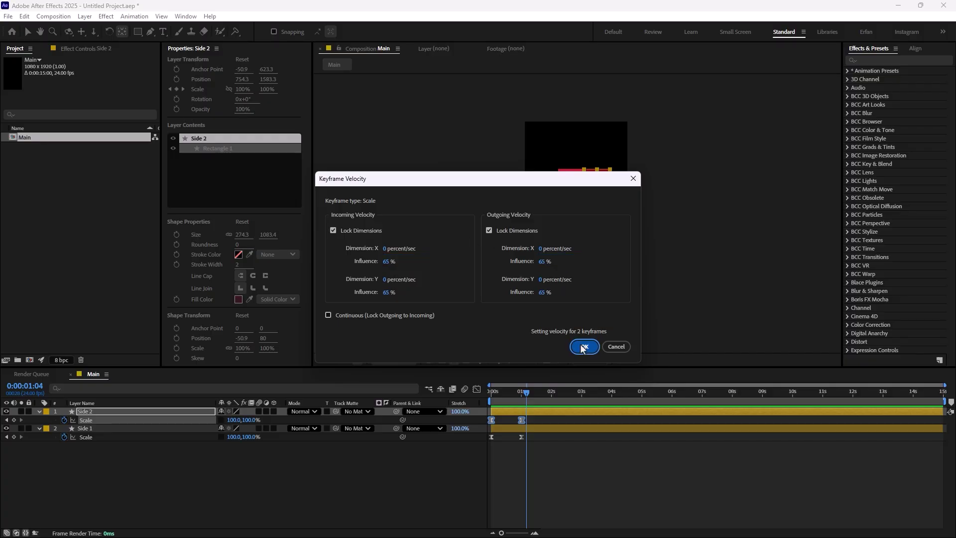
click(583, 346)
Step: Set Side 1's Scale keyframe velocity to 65% incoming and outgoing influence
click(493, 391)
drag(536, 445, 490, 435)
right_click(490, 435)
click(536, 416)
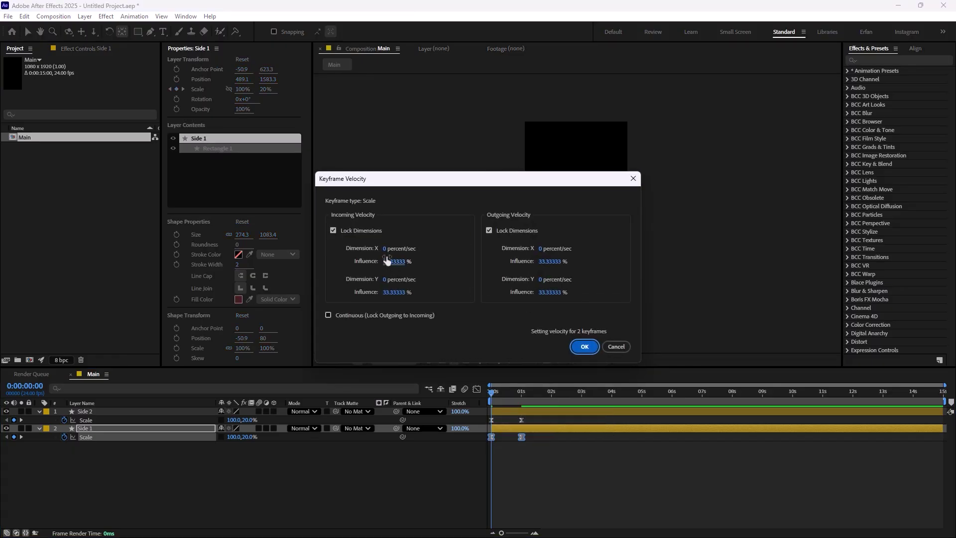
click(395, 261)
text(65)
click(552, 260)
text(65)
click(585, 346)
Step: Preview the eased growth and park the playhead at one second
click(444, 461)
key(space)
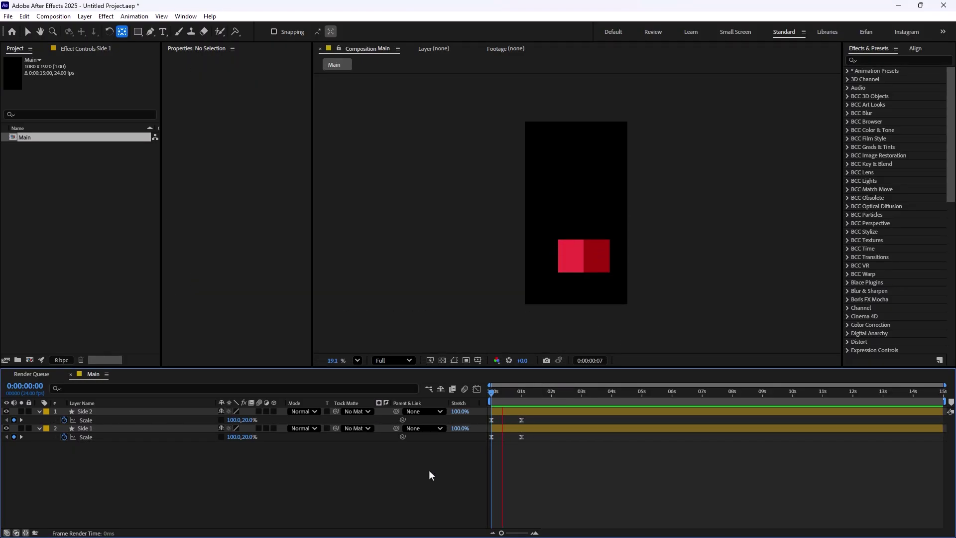
key(space)
click(522, 394)
key(Page_Down)
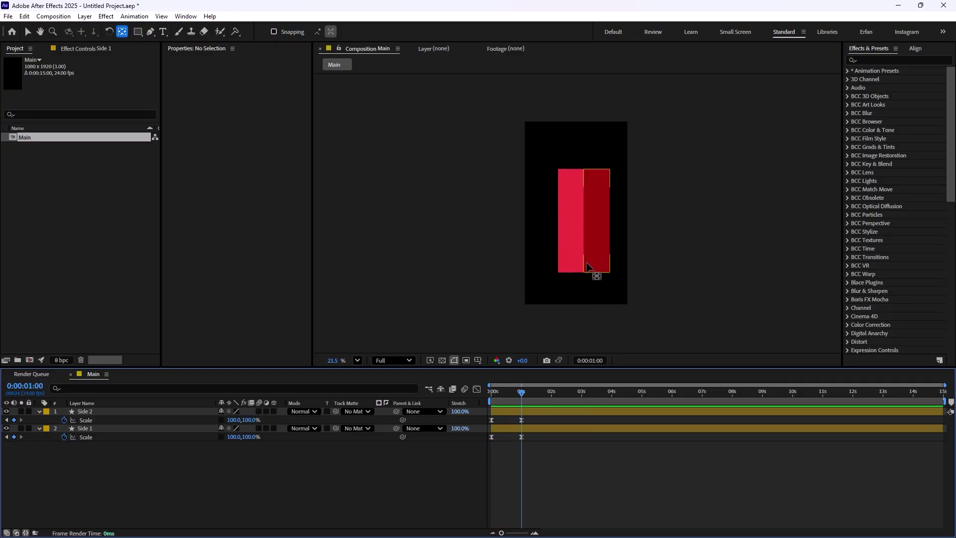
scroll(597, 280, up, 1)
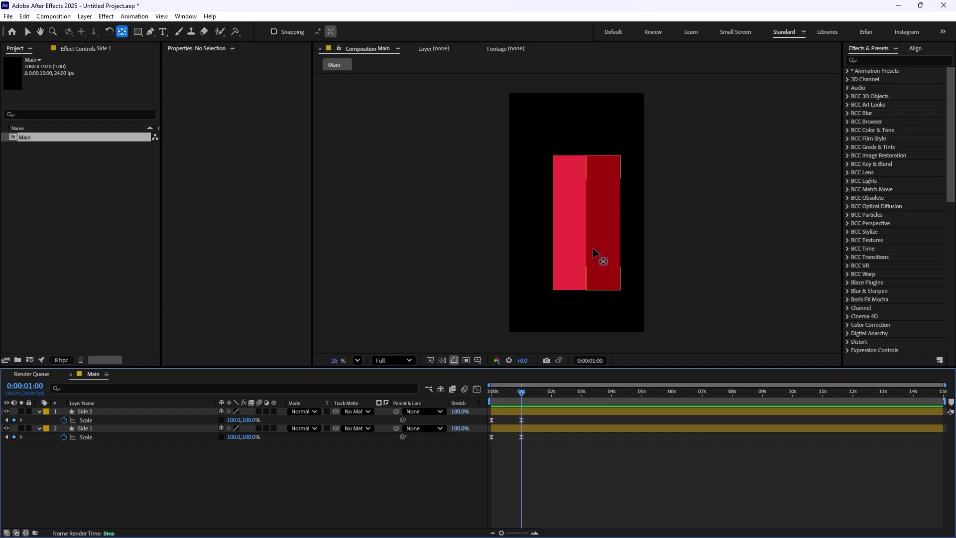
Step: Collapse Side 1 and Side 2's properties and duplicate both layers as Side 3 and Side 4
click(85, 411)
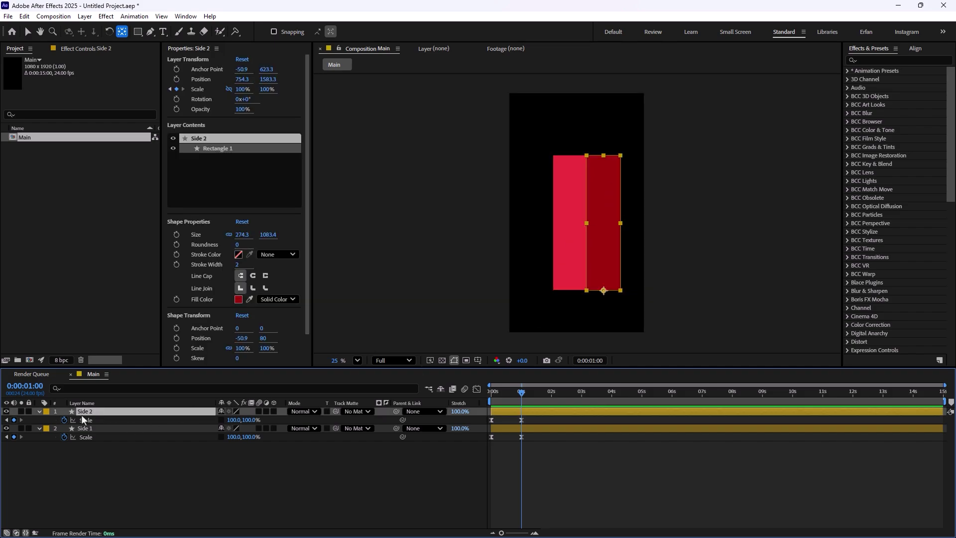
click(39, 411)
click(90, 421)
click(179, 467)
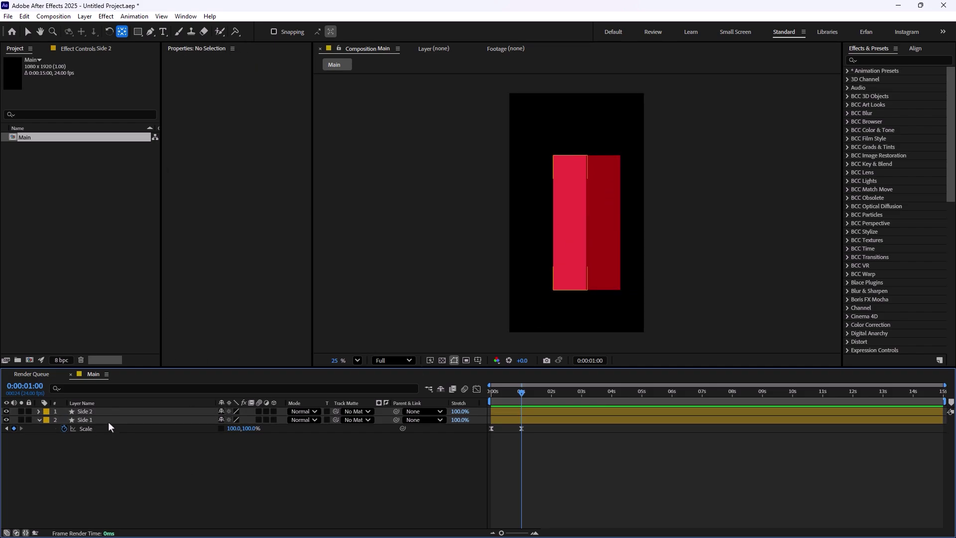
click(90, 420)
shift+click(85, 412)
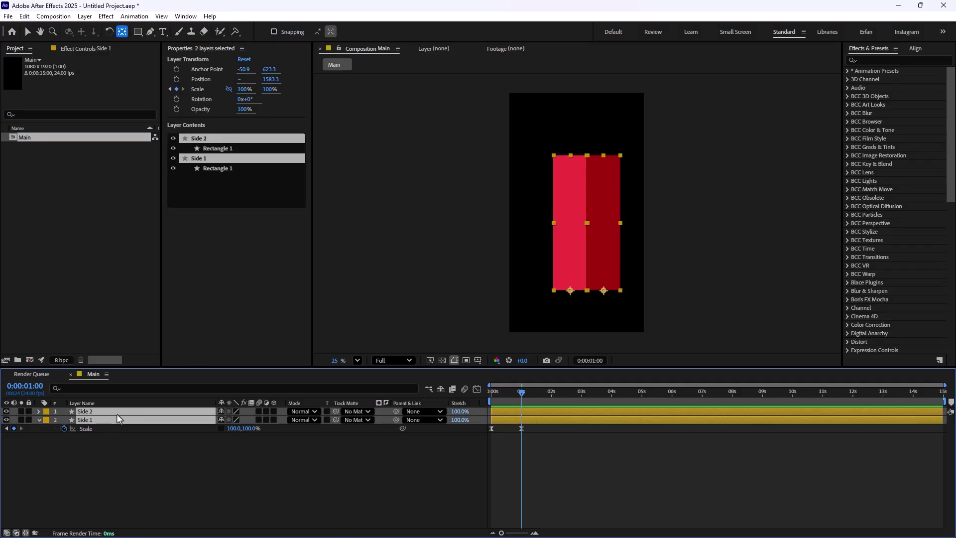
key(ctrl+d)
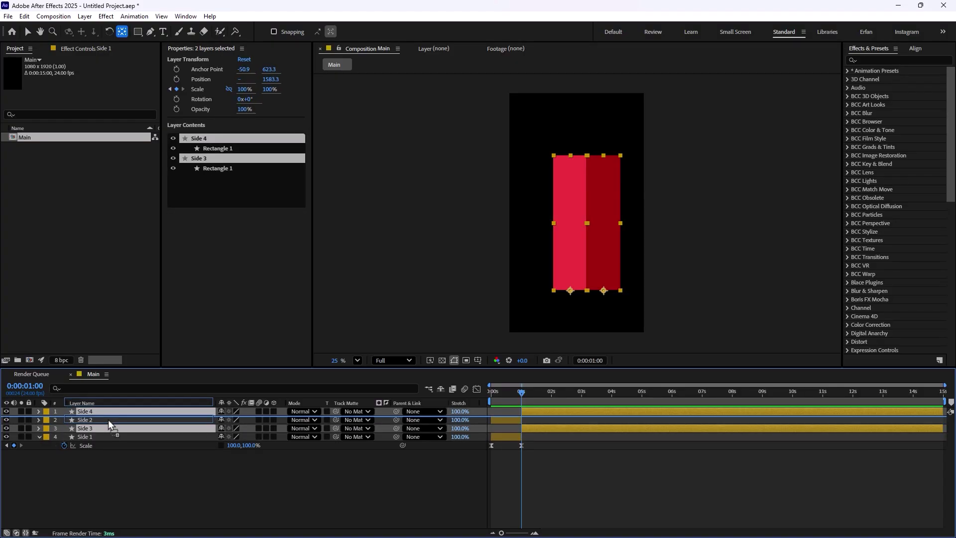
Step: Move Side 3 above Side 2, its anchor to the left edge and Side 4's to the right
drag(116, 428, 116, 416)
click(221, 459)
click(130, 420)
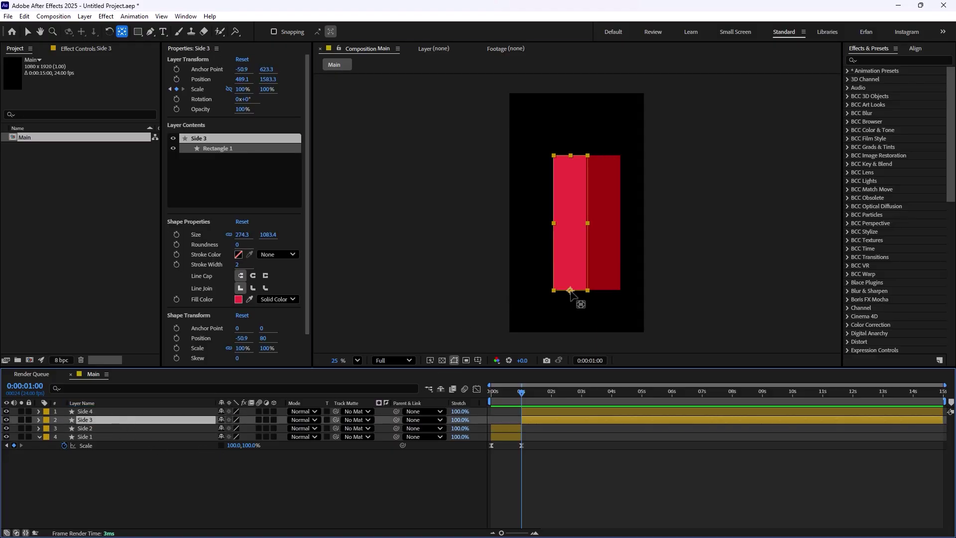
drag(571, 291, 552, 222)
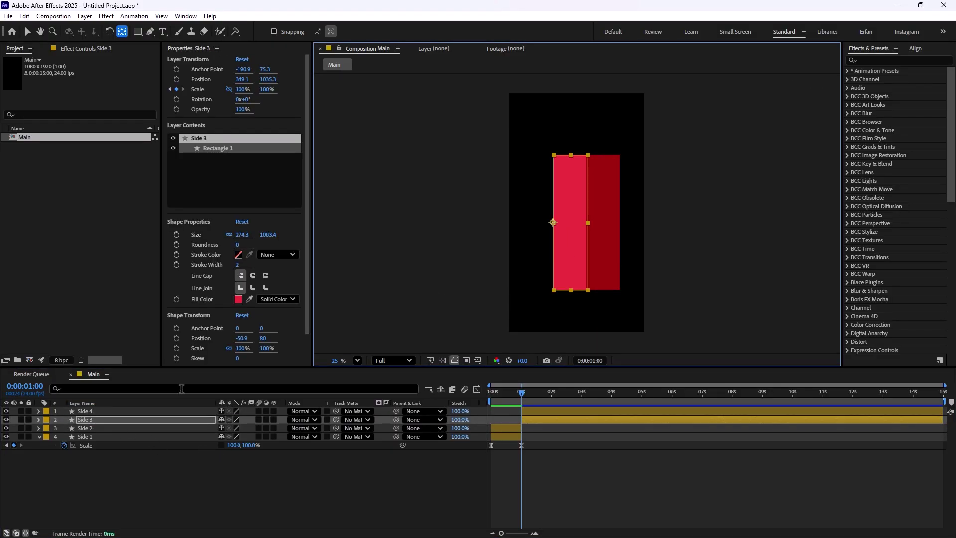
click(119, 412)
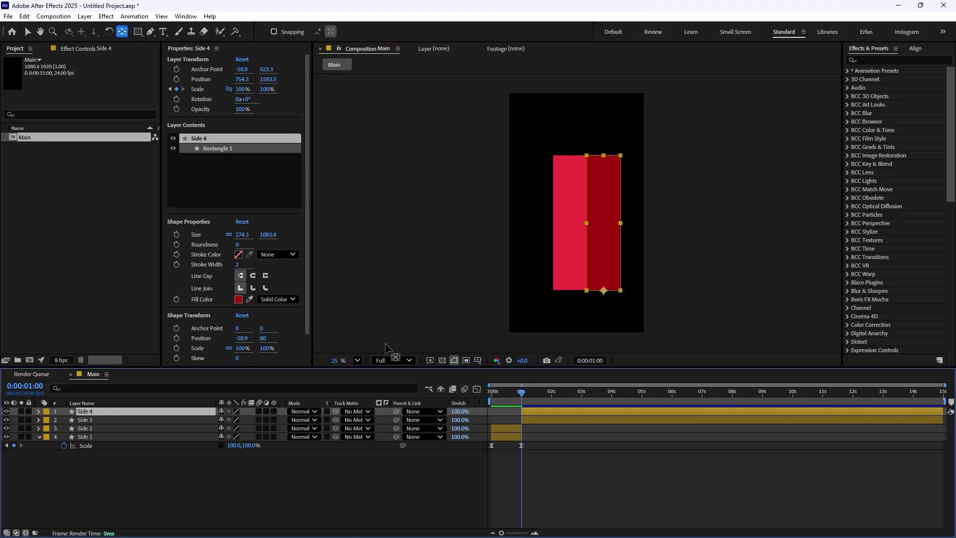
drag(604, 291, 622, 223)
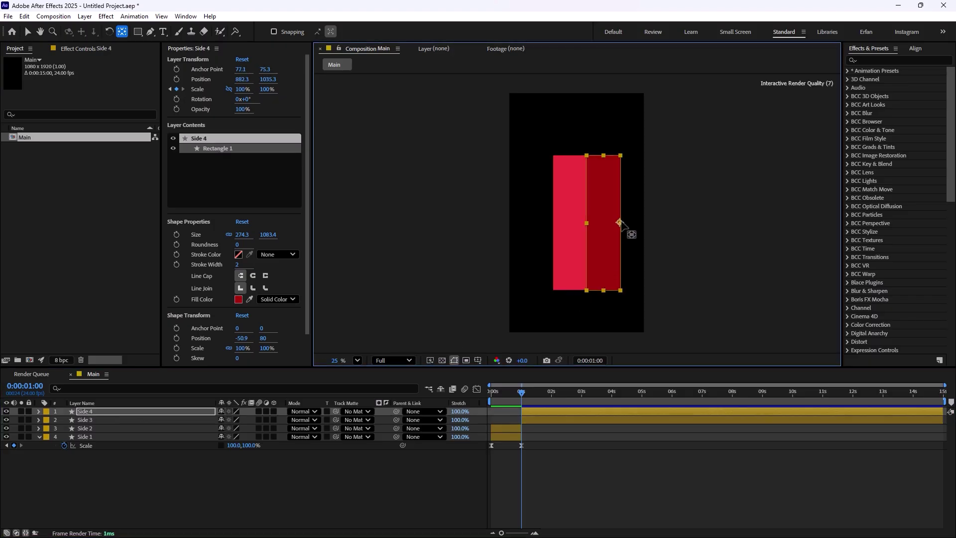
Step: Clear the copies' Scale animation and keyframe their widths at two seconds, Side 4 at 166%
shift+click(88, 420)
key(s)
key(s)
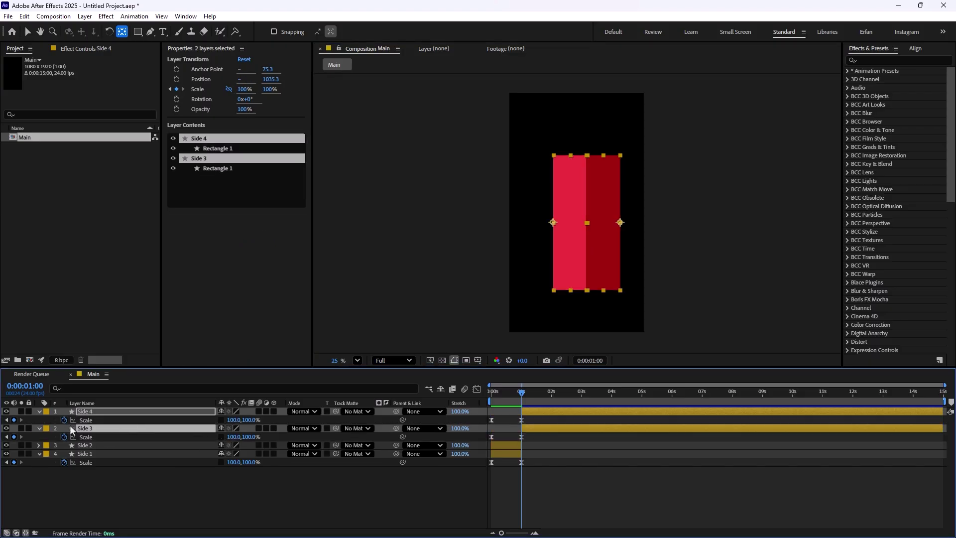
click(64, 421)
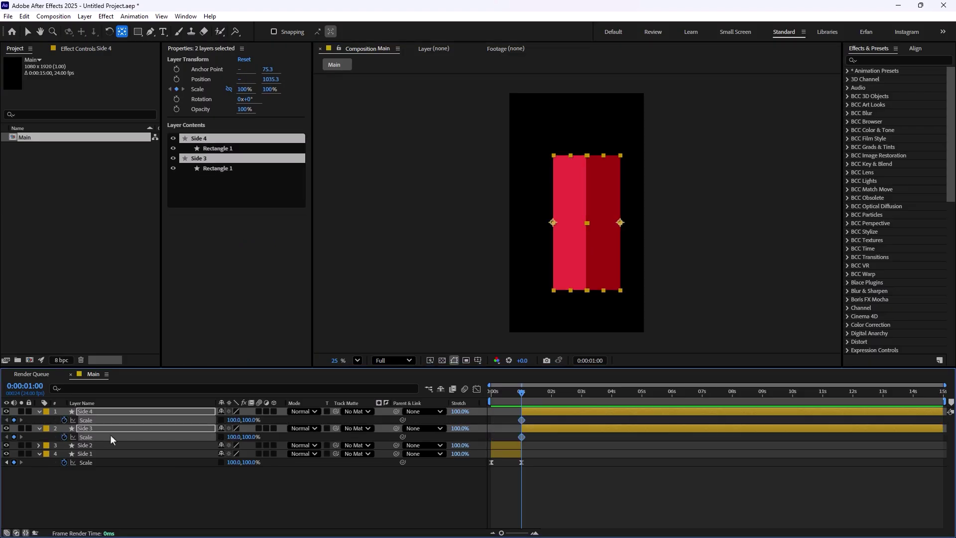
key(shift+Page_Down)
key(shift+Page_Down)
key(Page_Down)
key(Page_Down)
key(Page_Down)
click(119, 486)
drag(233, 437, 212, 445)
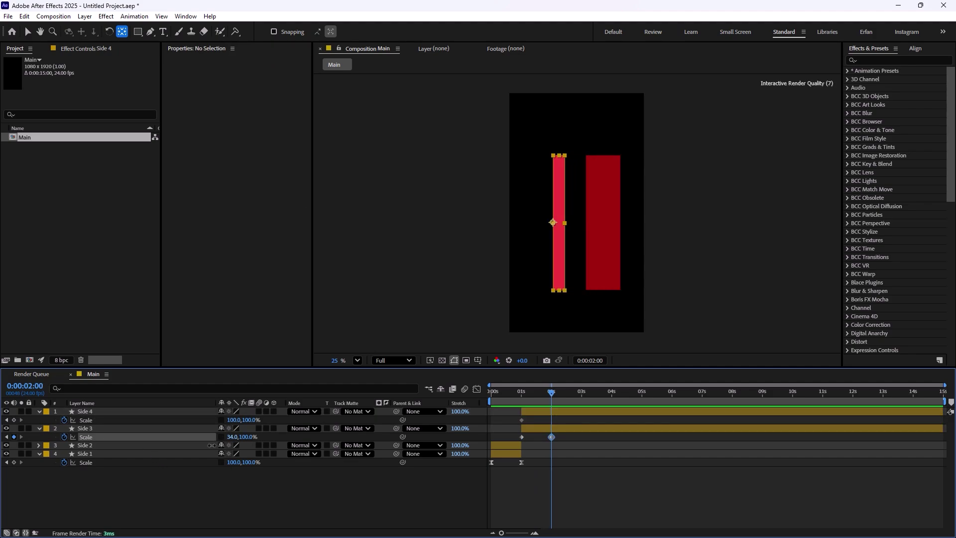
click(135, 428)
mouse_move(233, 421)
mouse_down()
mouse_move(225, 420)
mouse_move(254, 420)
mouse_up()
click(520, 411)
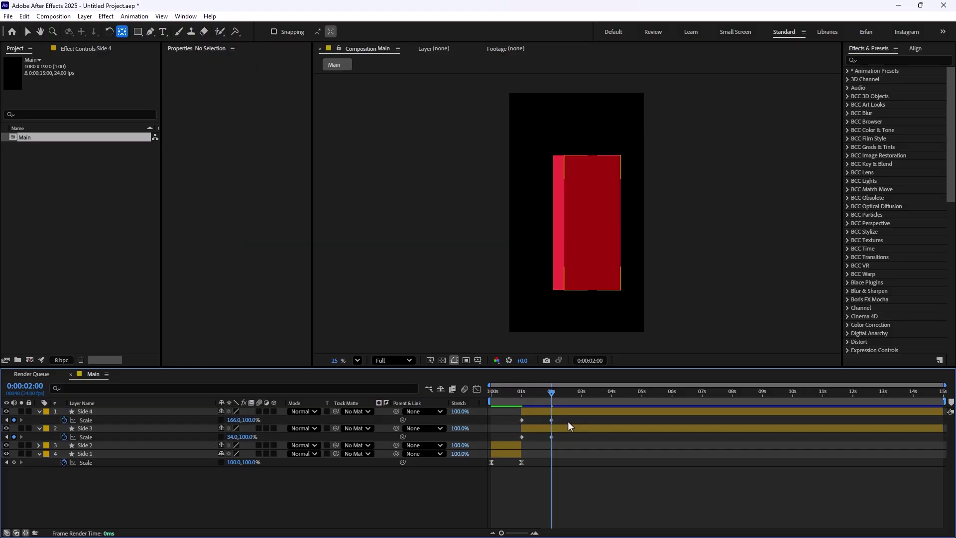
Step: Ease Side 4's two Scale keyframes with 65% incoming and outgoing influence
drag(521, 440, 568, 419)
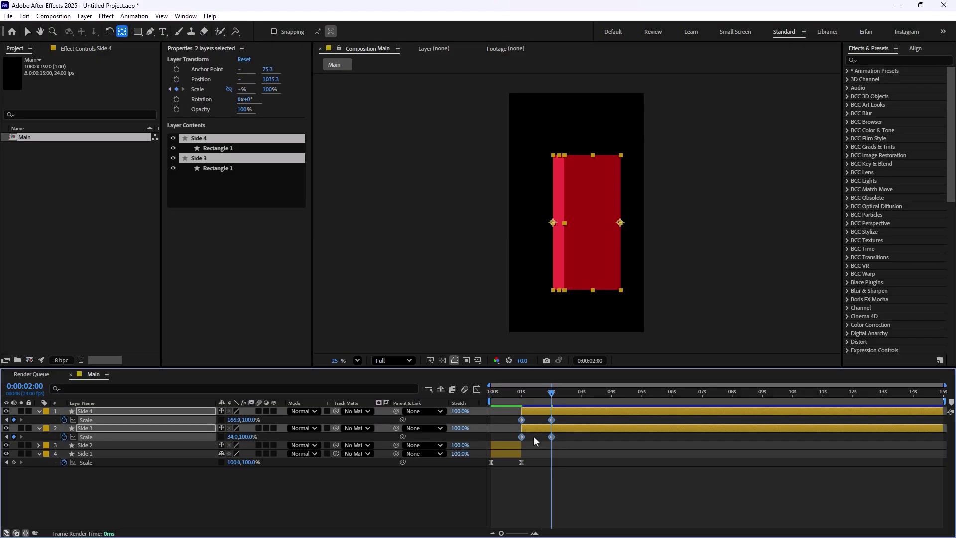
click(531, 433)
drag(516, 432, 539, 418)
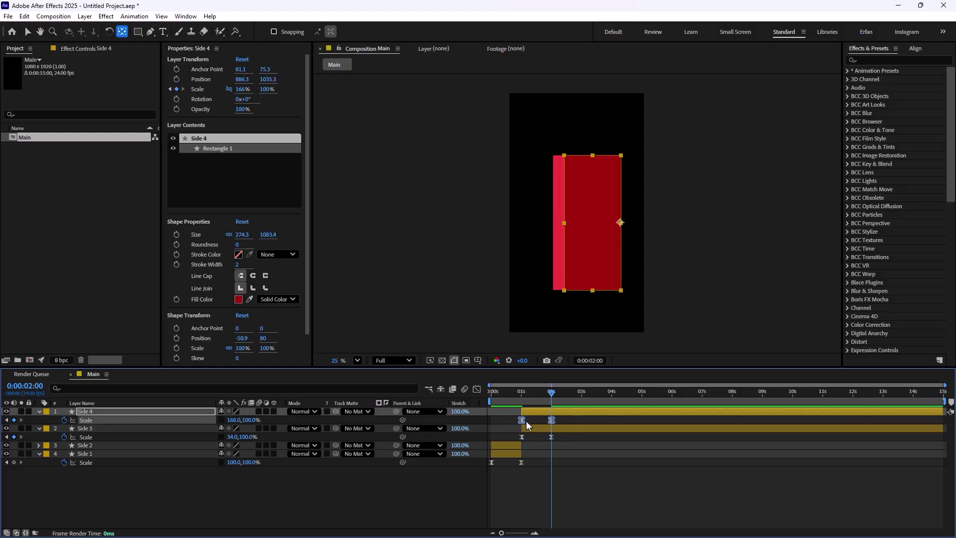
right_click(527, 426)
click(568, 410)
click(394, 261)
text(80)
click(551, 261)
text(80)
click(584, 346)
drag(516, 445, 542, 434)
Step: Set Side 3's Scale keyframe velocity to 65% incoming and outgoing influence
right_click(521, 436)
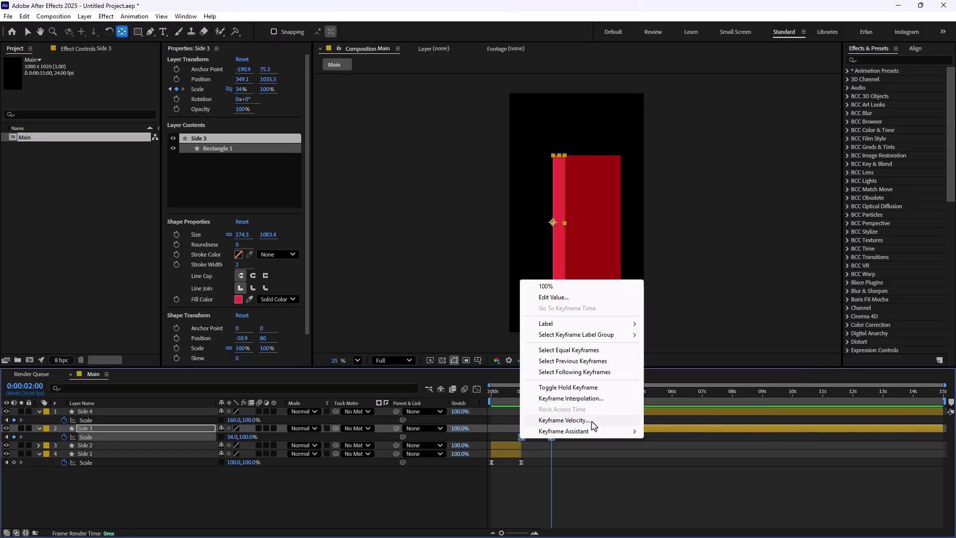
click(564, 419)
click(394, 260)
text(65)
click(552, 261)
text(65)
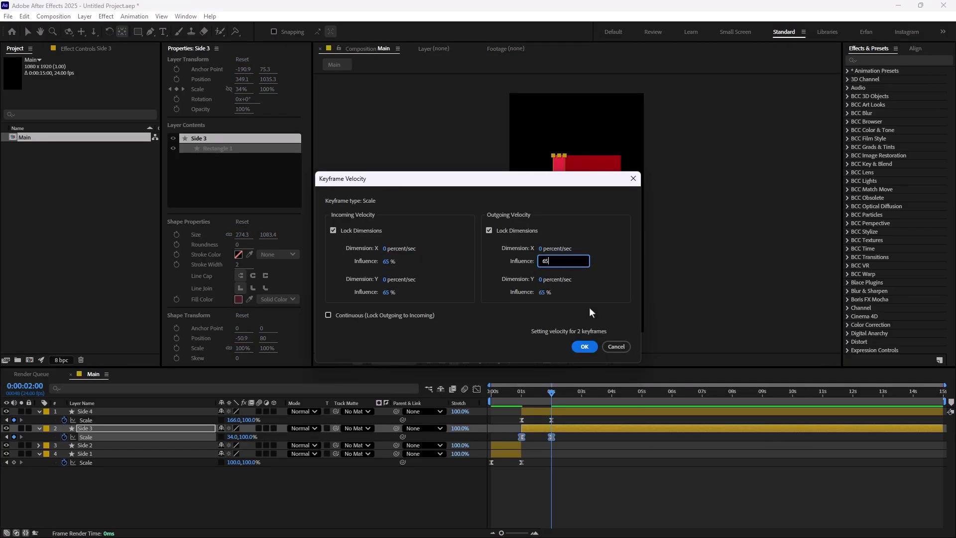
click(590, 347)
Step: Preview the widening animation, then park at one second with nothing selected
click(493, 392)
key(space)
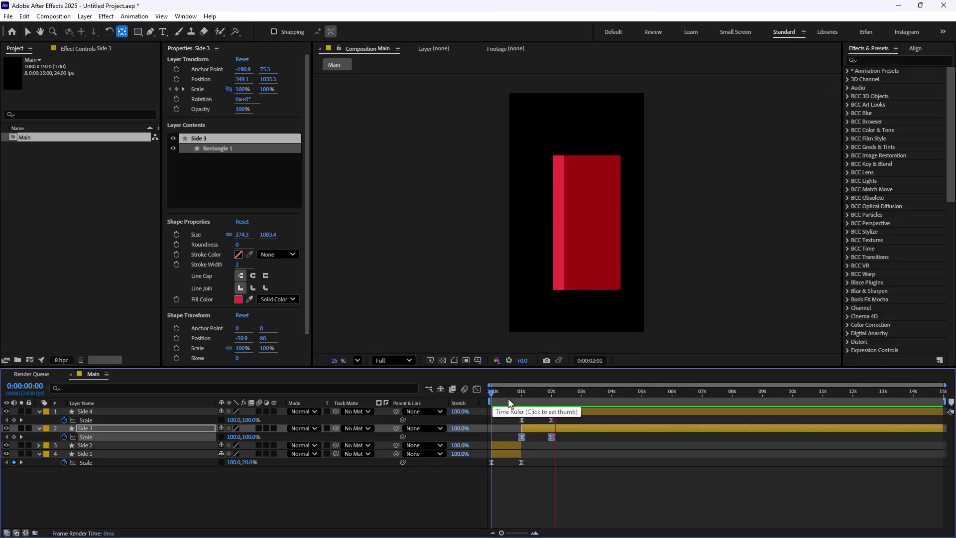
click(560, 392)
click(515, 392)
key(space)
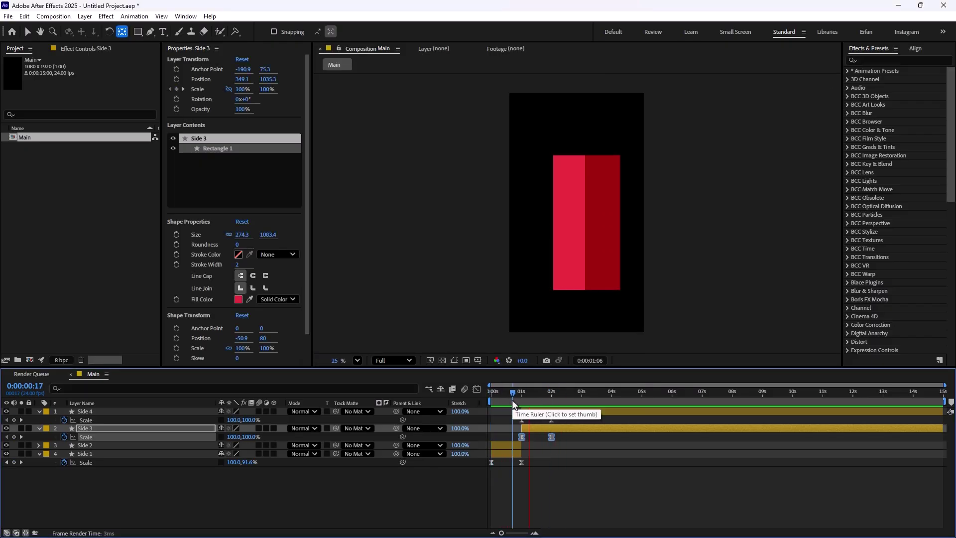
click(550, 394)
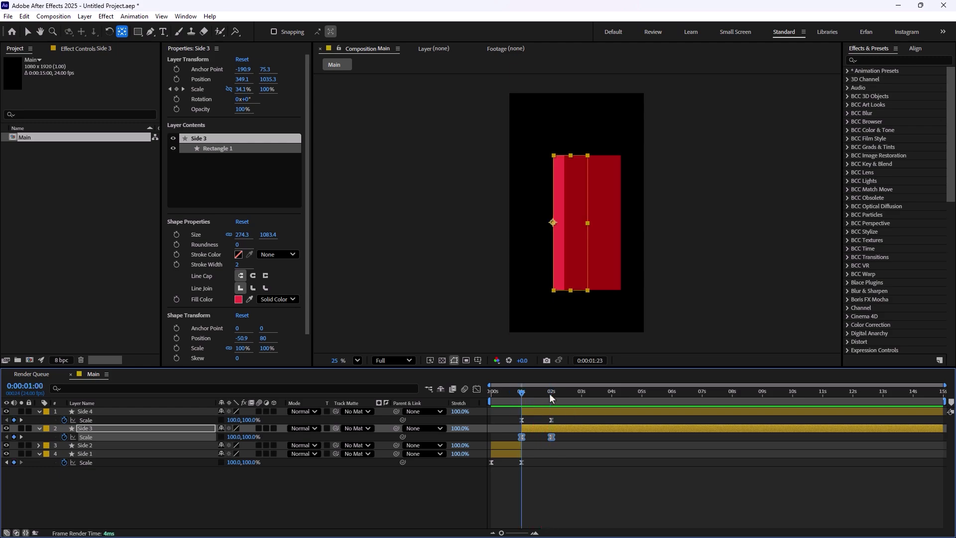
click(521, 393)
click(328, 506)
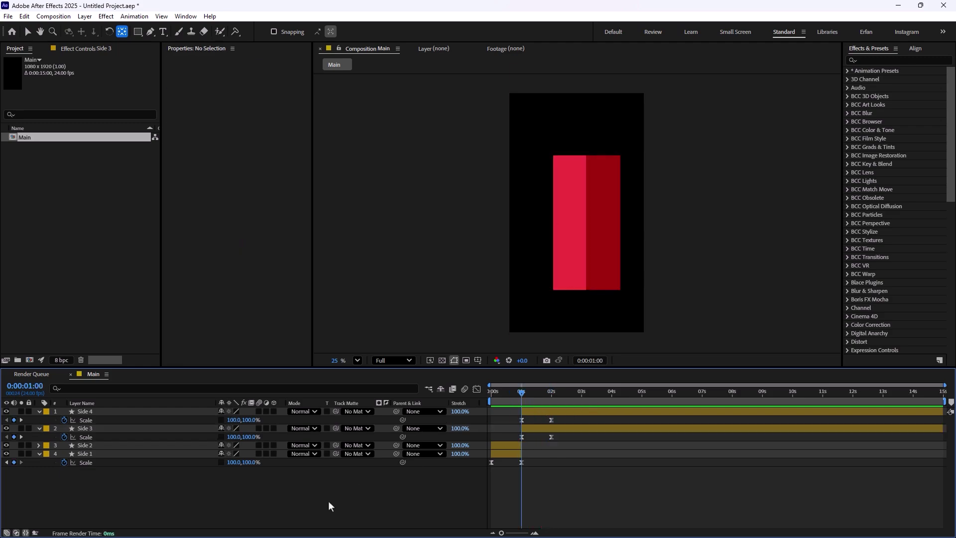
Step: Add Null 1 at the shape's bottom and parent Side 4 and Side 3 to it
right_click(276, 508)
mouse_move(341, 378)
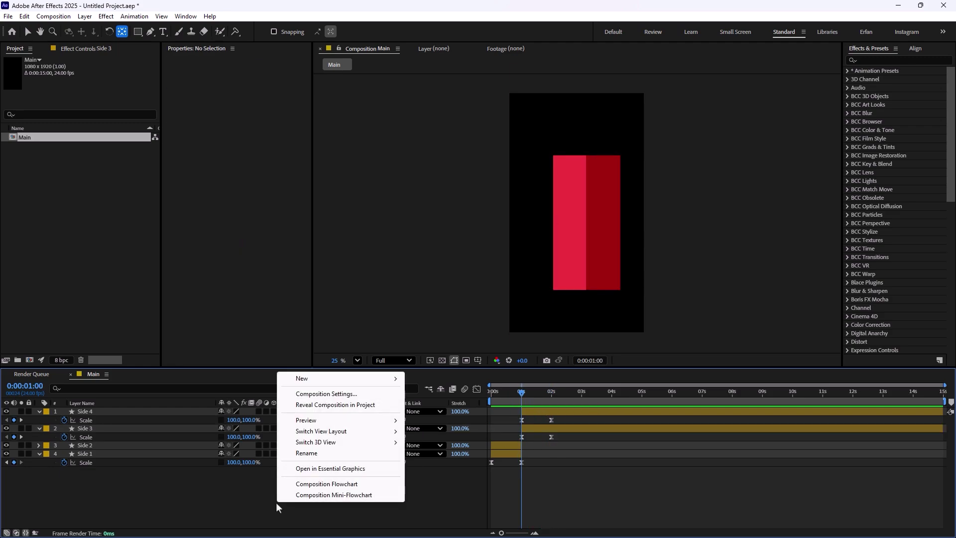
click(452, 442)
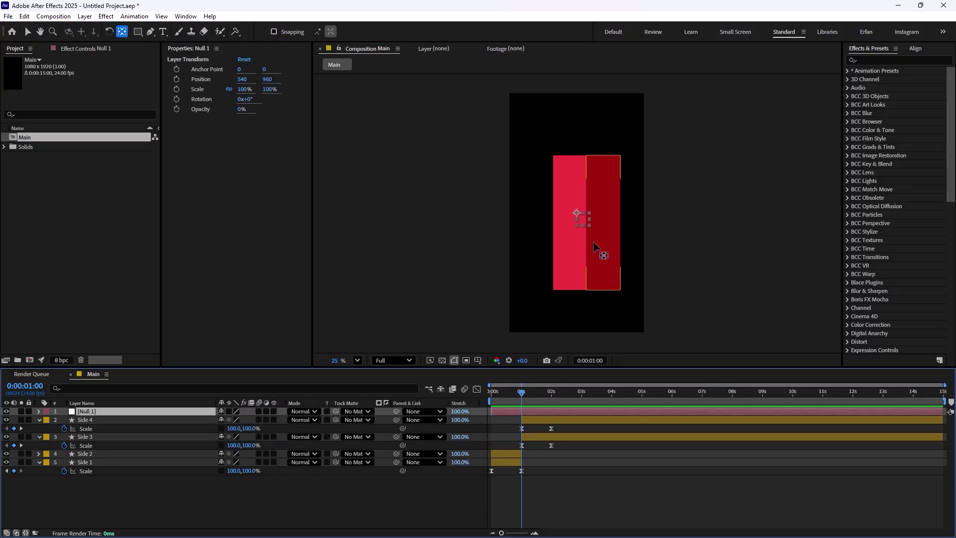
key(v)
drag(579, 215, 587, 294)
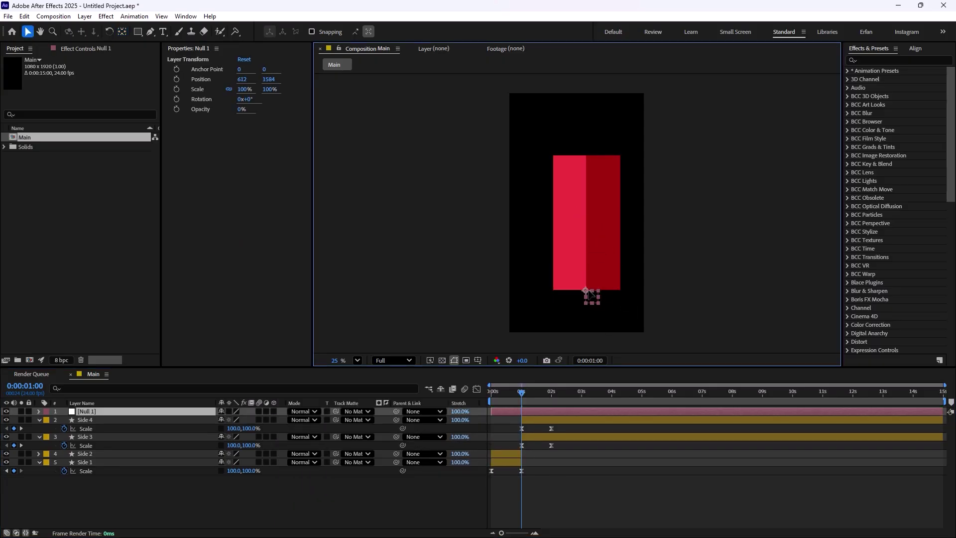
click(84, 420)
shift+click(98, 437)
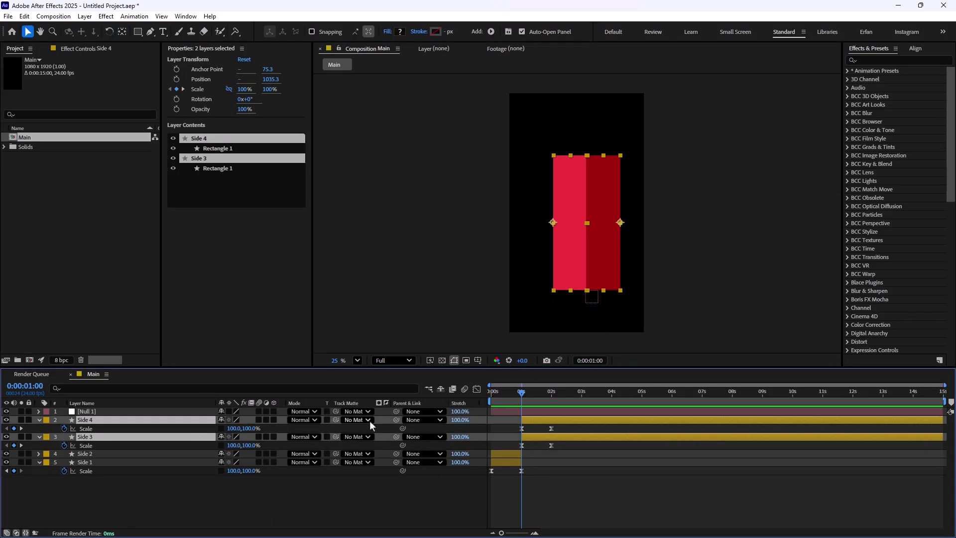
drag(356, 424, 126, 411)
Step: Keyframe Null 1's Position sliding left from 612 at one second to 461 at two
click(123, 412)
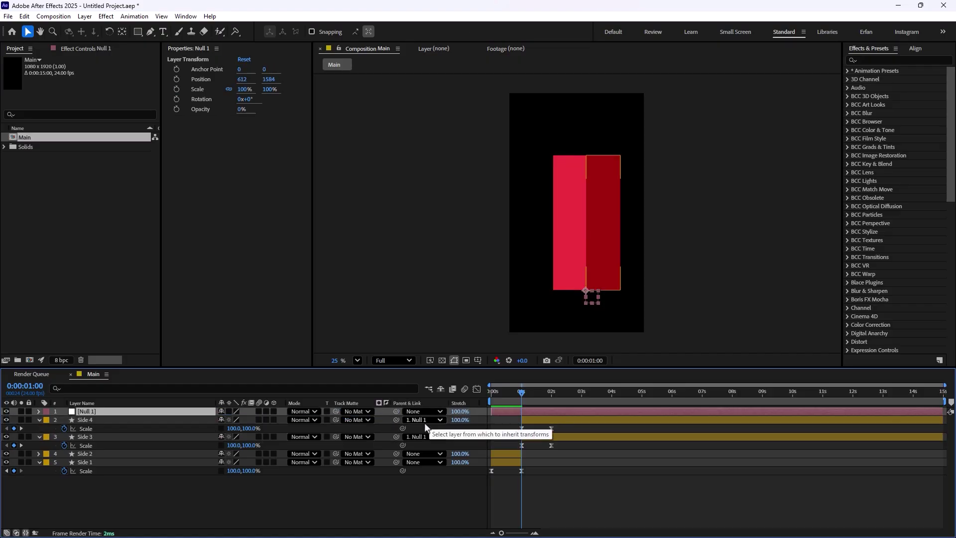
key(alt+shift+p)
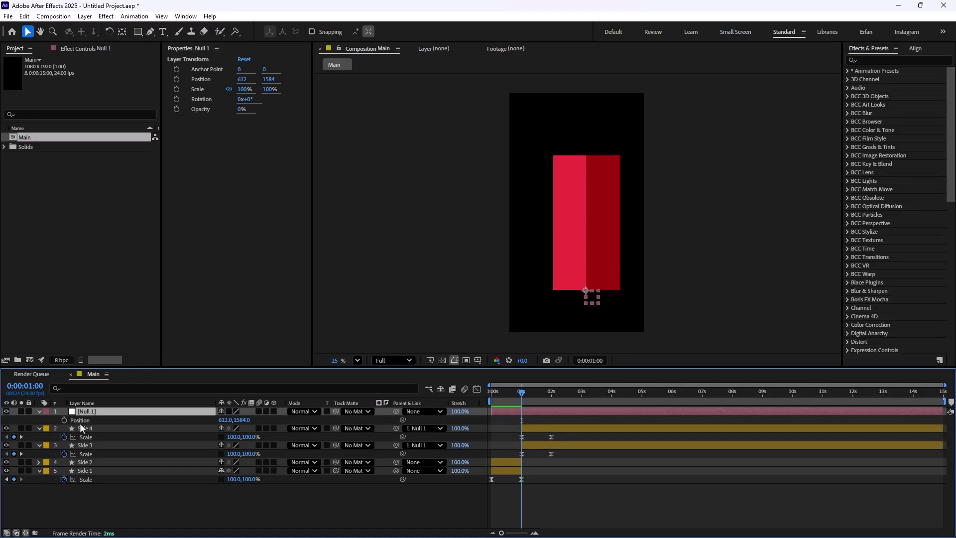
click(64, 420)
key(shift+Page_Down)
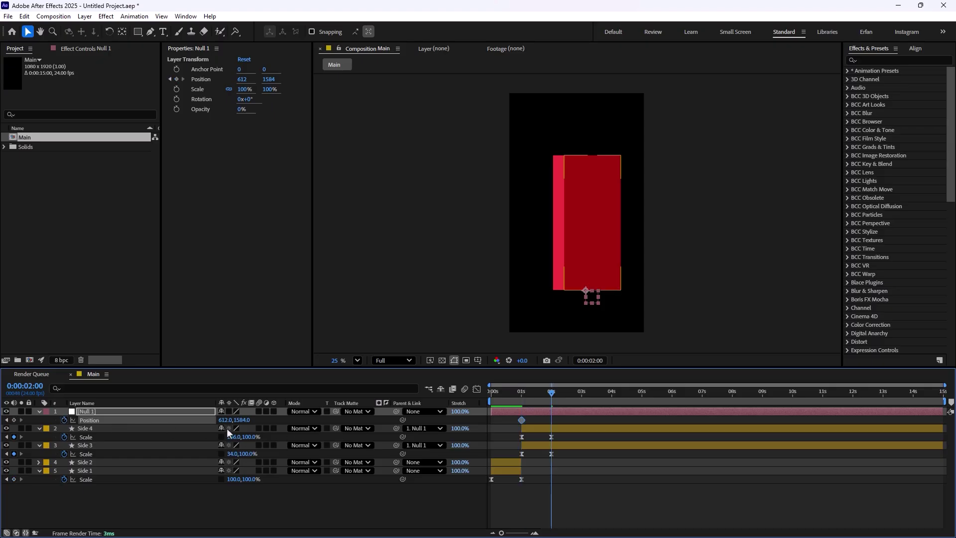
drag(225, 420, 145, 417)
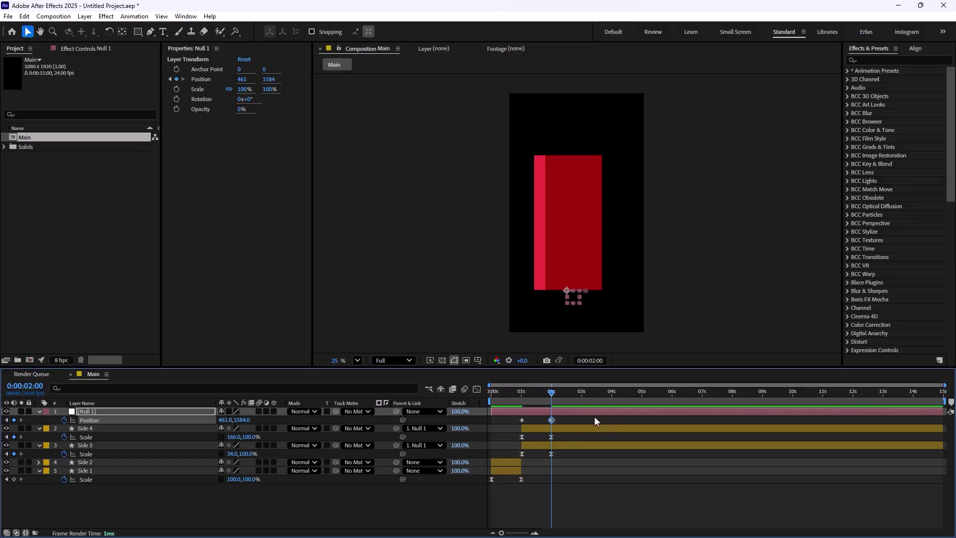
key(Return)
drag(569, 421, 512, 422)
Step: Set Keyframe Velocity on Null 1's two position keyframes to 65% incoming and outgoing influence
right_click(521, 419)
click(572, 399)
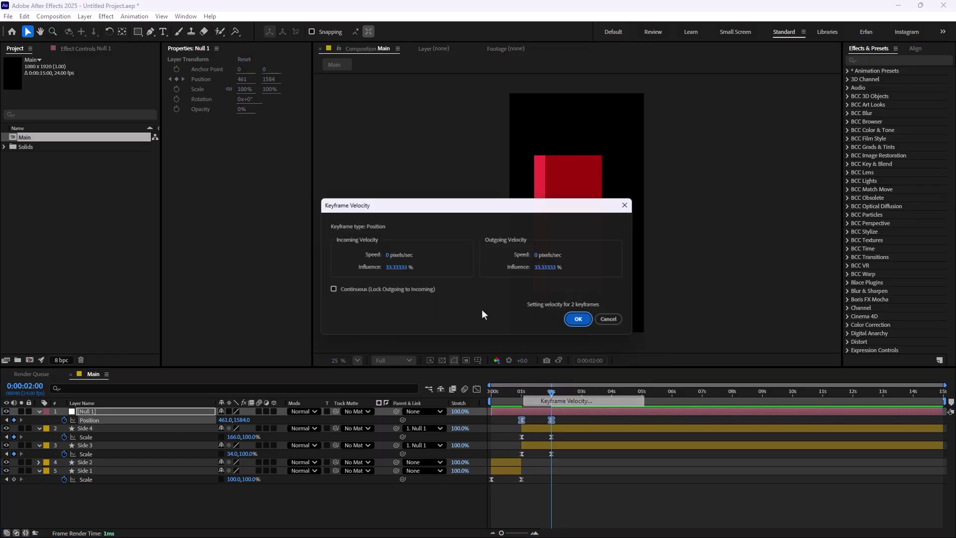
click(394, 267)
text(65)
click(551, 268)
text(65)
click(580, 320)
Step: Preview the eased slide-and-grow animation from the start of the timeline
key(Home)
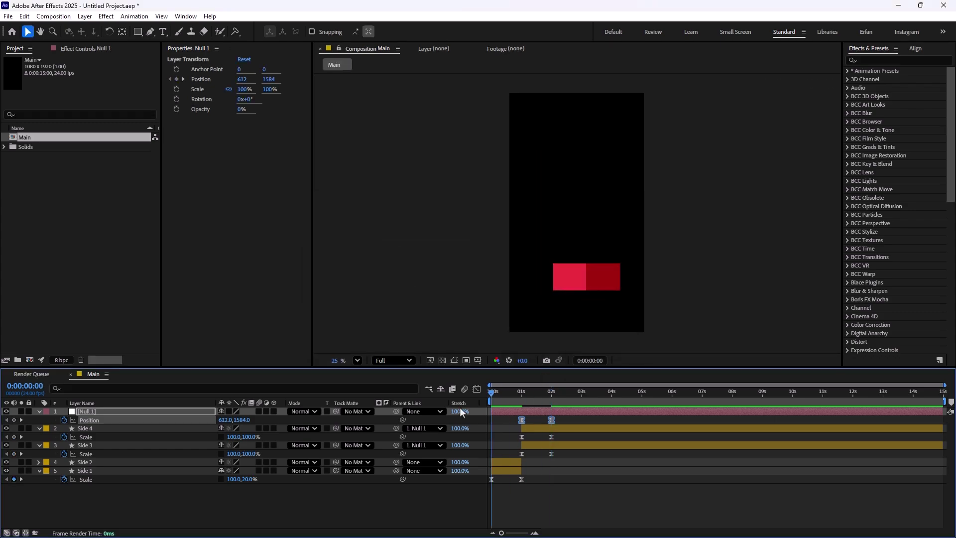
key(space)
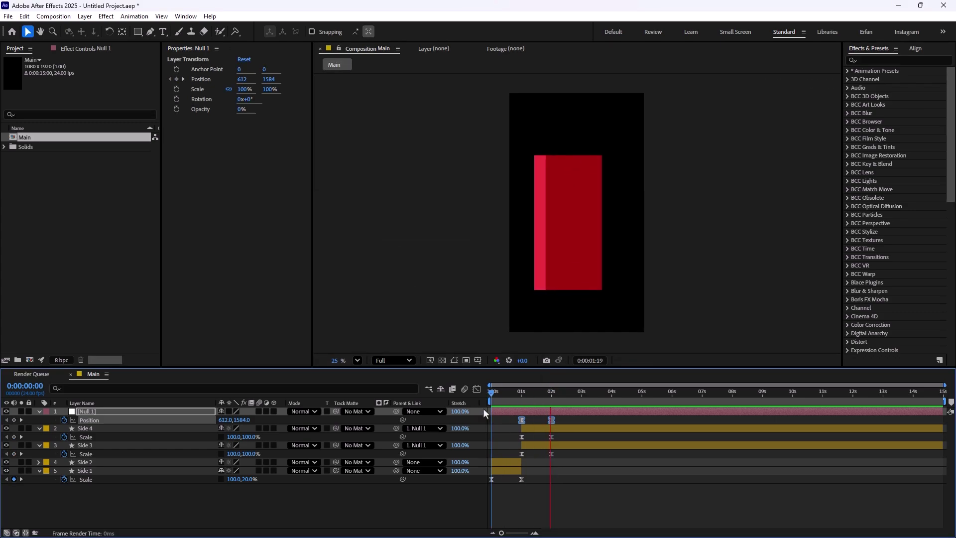
key(space)
key(Home)
key(space)
key(space)
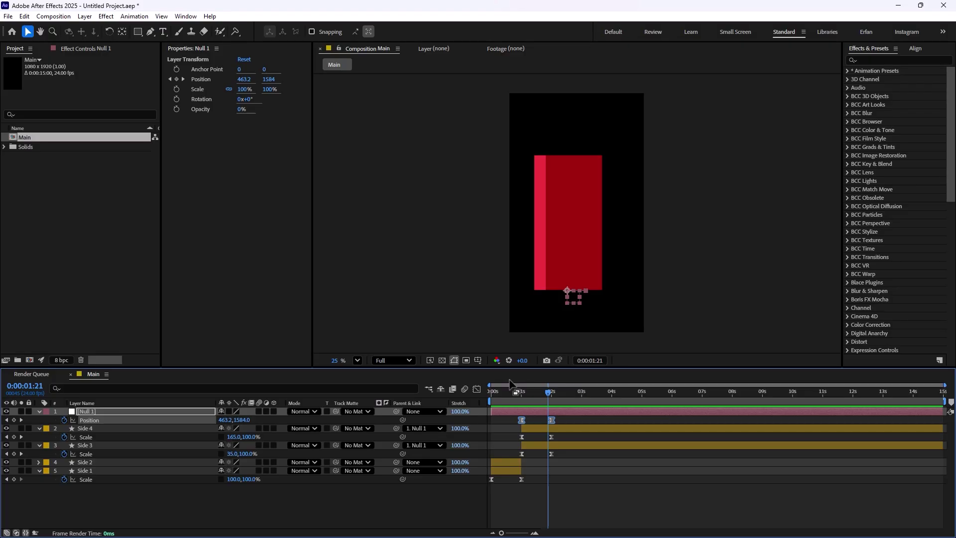
Step: Collapse the layer property groups and switch Side 1's fill to a linear gradient
click(39, 411)
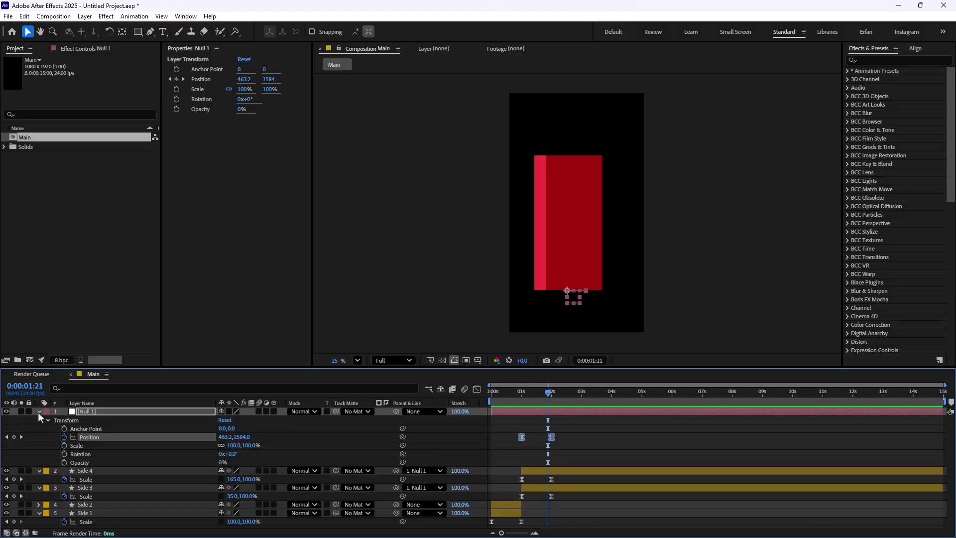
click(39, 412)
click(38, 421)
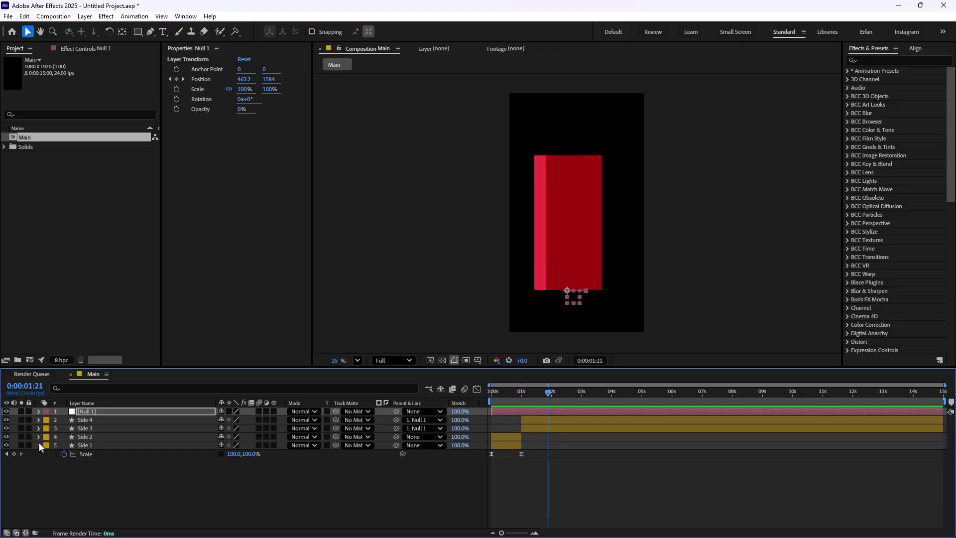
click(38, 446)
click(93, 466)
click(118, 446)
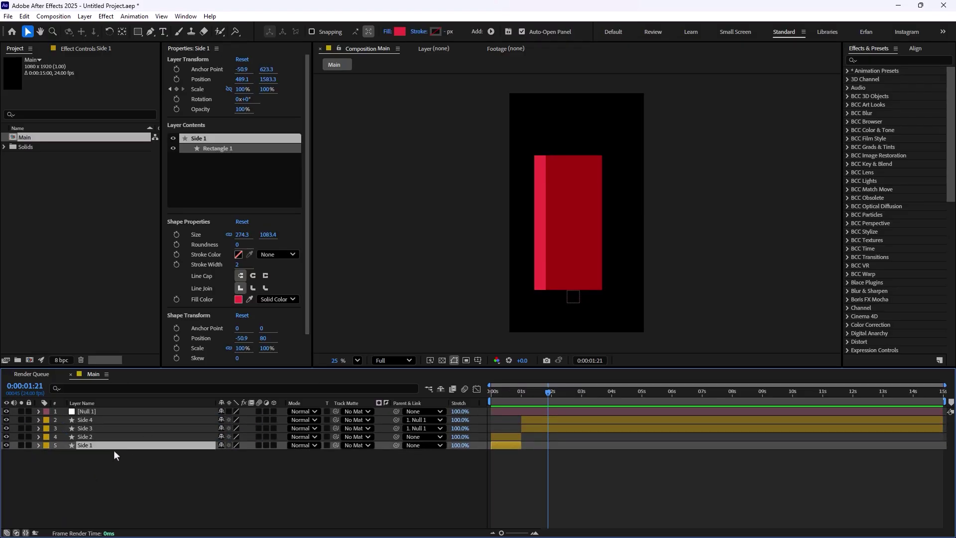
click(386, 31)
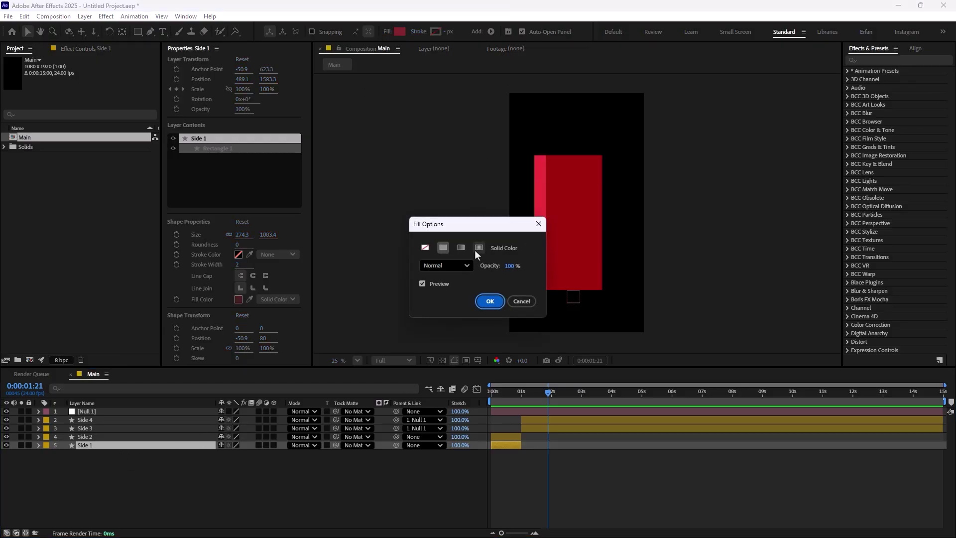
click(461, 247)
click(491, 301)
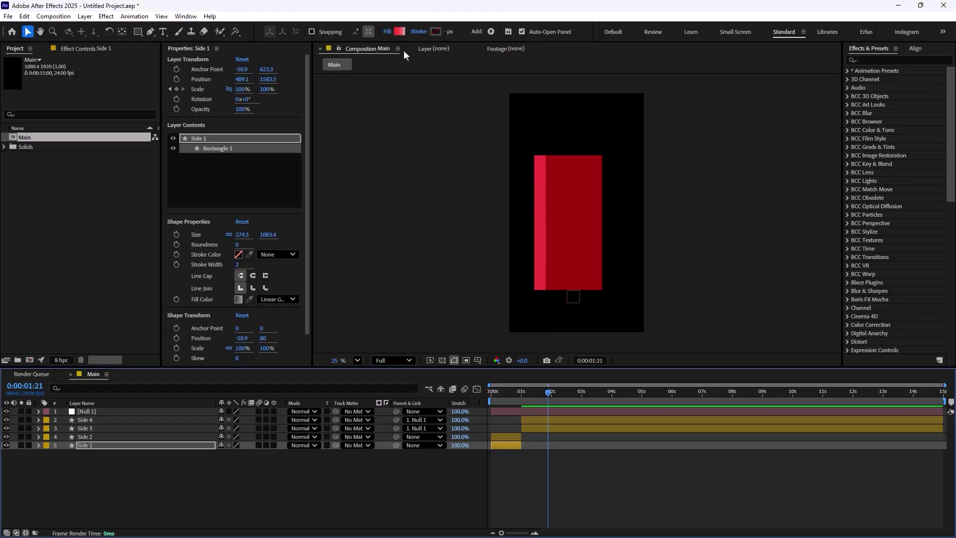
Step: In the Gradient Editor, make the left gradient stop dark grey
click(400, 31)
click(360, 211)
click(363, 374)
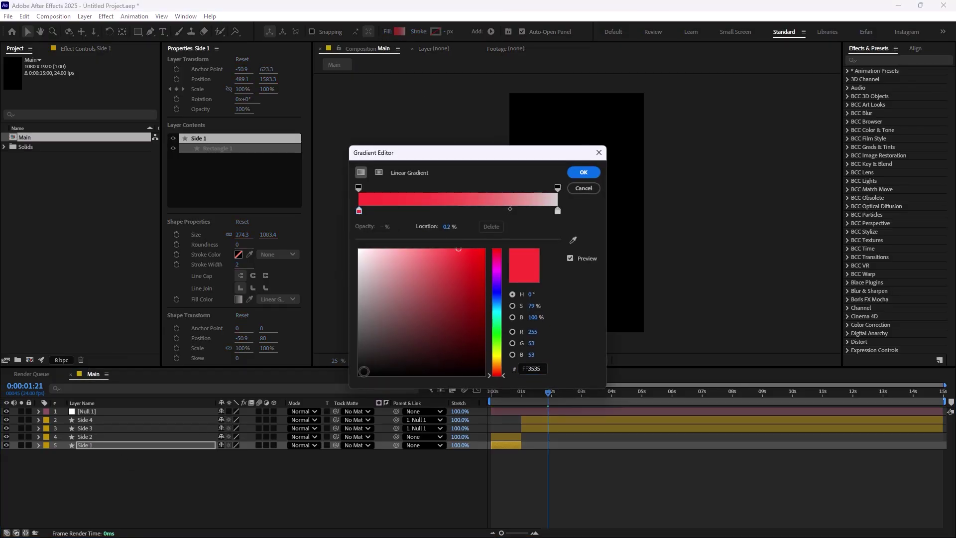
drag(481, 153, 722, 197)
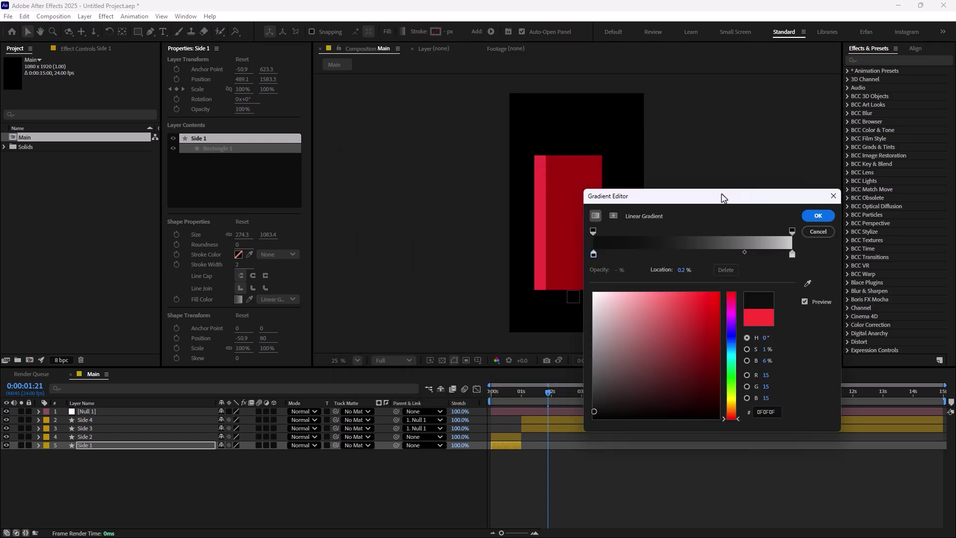
click(596, 403)
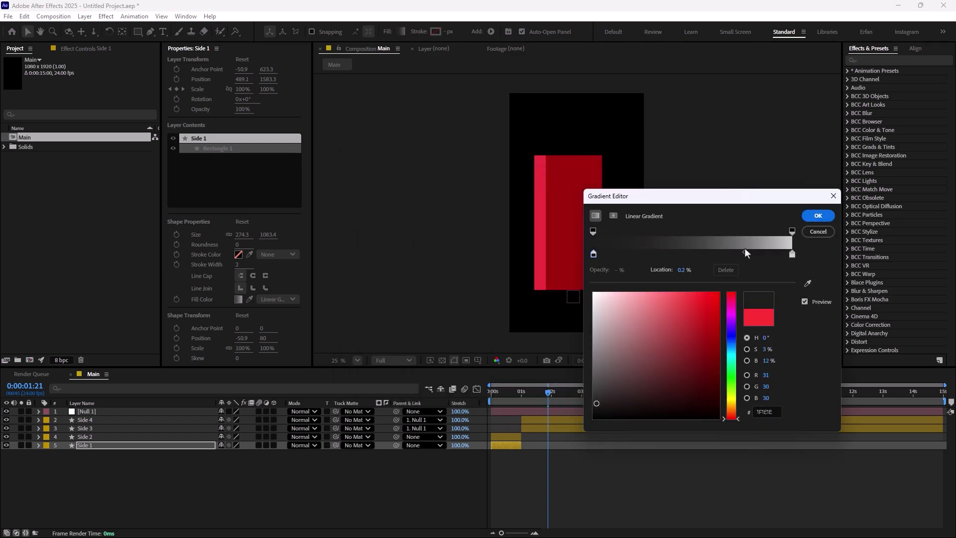
click(819, 215)
Step: Drag the gradient handles so the gradient runs vertically, starting above the rectangle's top and ending below it
drag(549, 391, 511, 391)
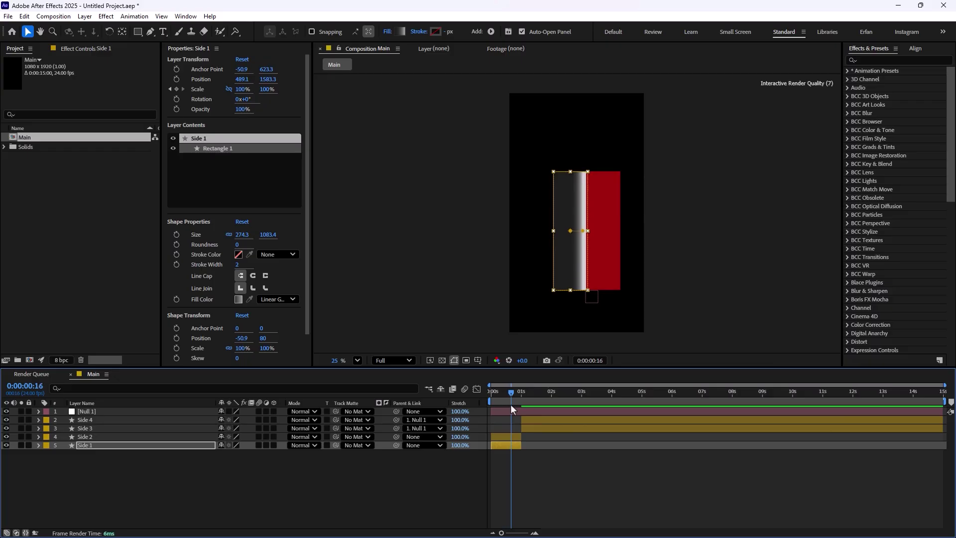
click(388, 33)
click(521, 302)
drag(588, 231, 571, 299)
drag(571, 232, 573, 140)
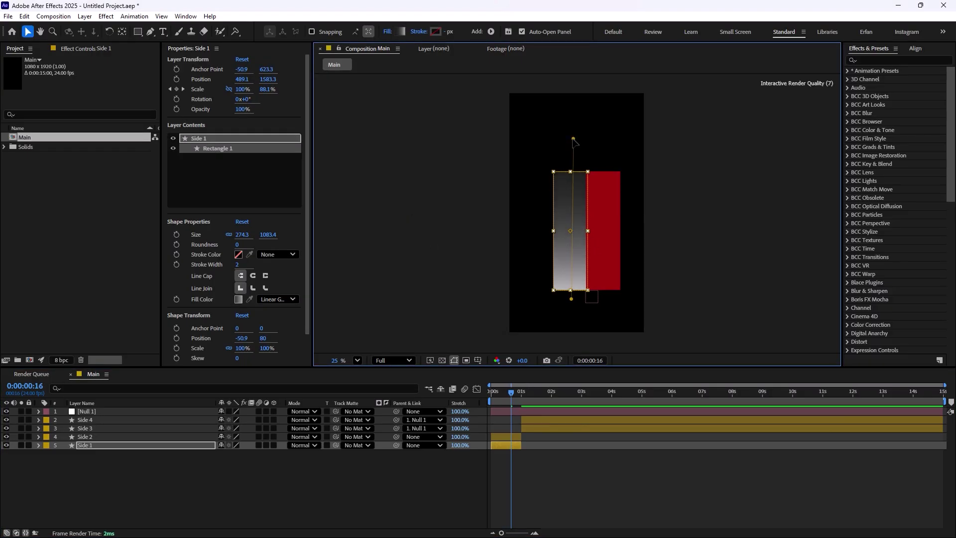
scroll(589, 258, up, 1)
scroll(588, 257, up, 1)
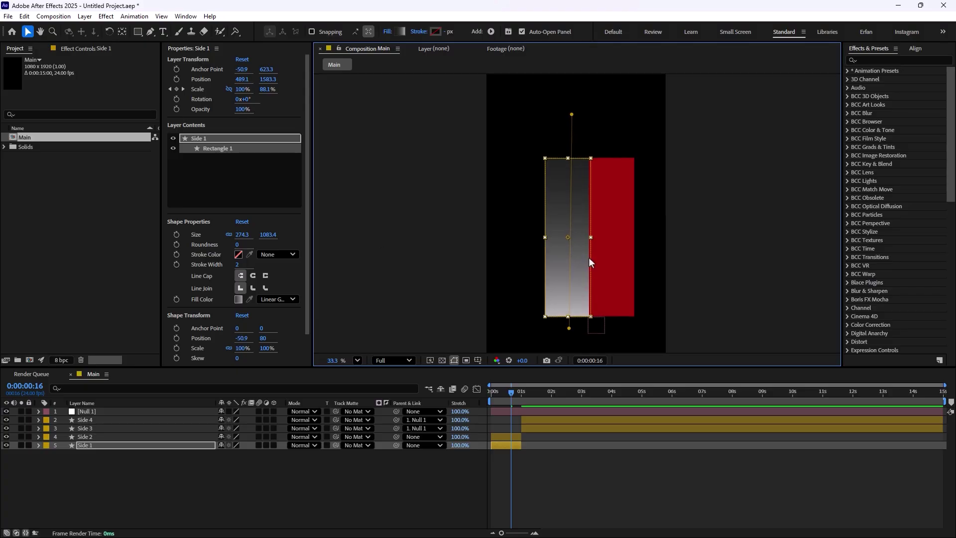
Step: Find VR Color Gradients in Effects & Presets and apply it to Side 1
click(125, 459)
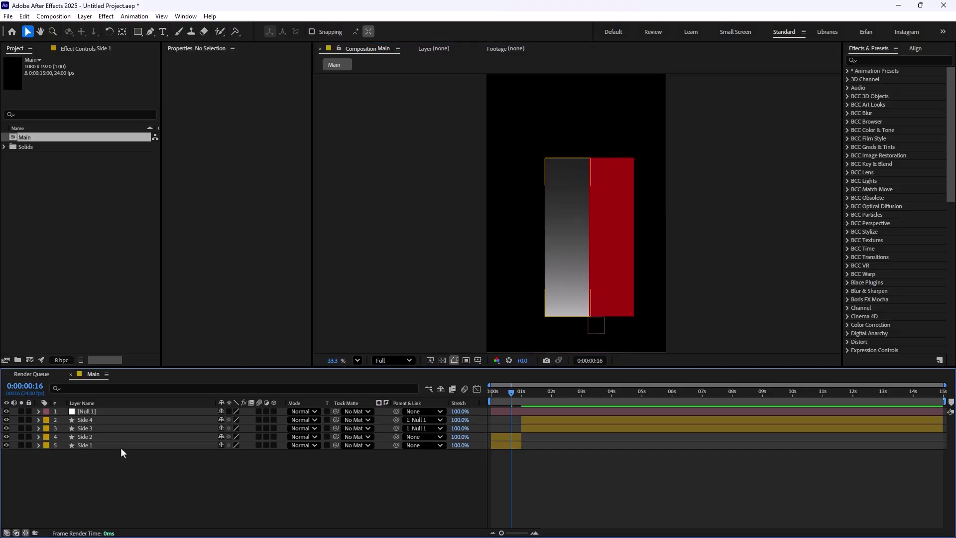
click(121, 446)
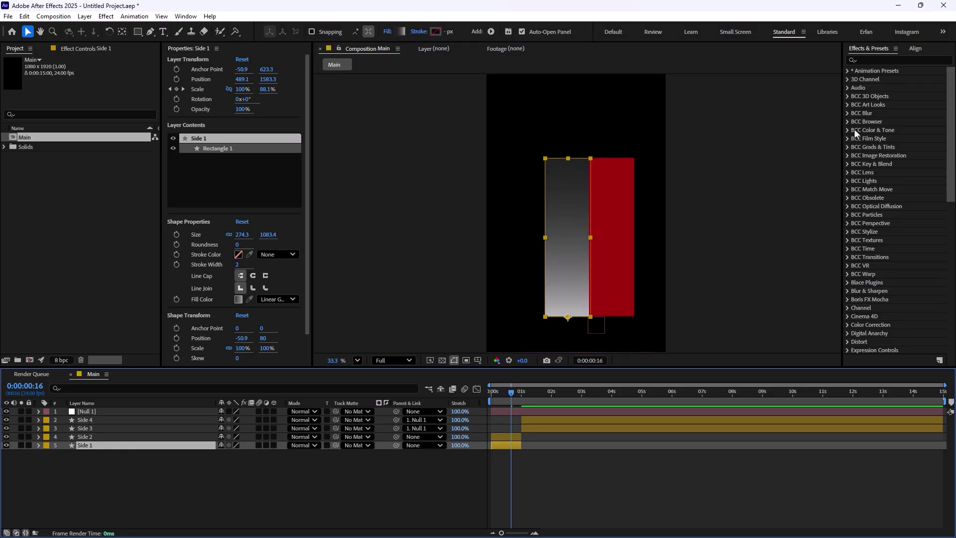
click(877, 60)
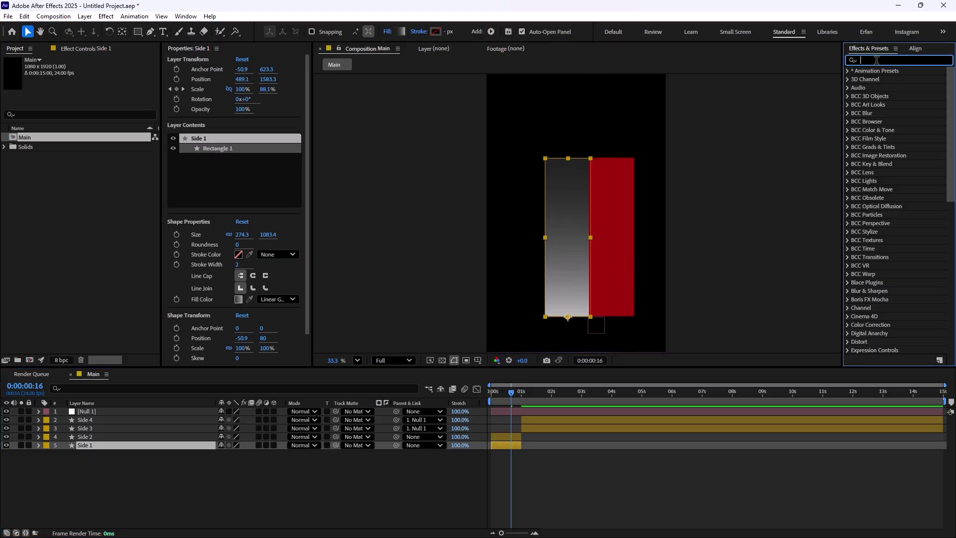
text(vr gra)
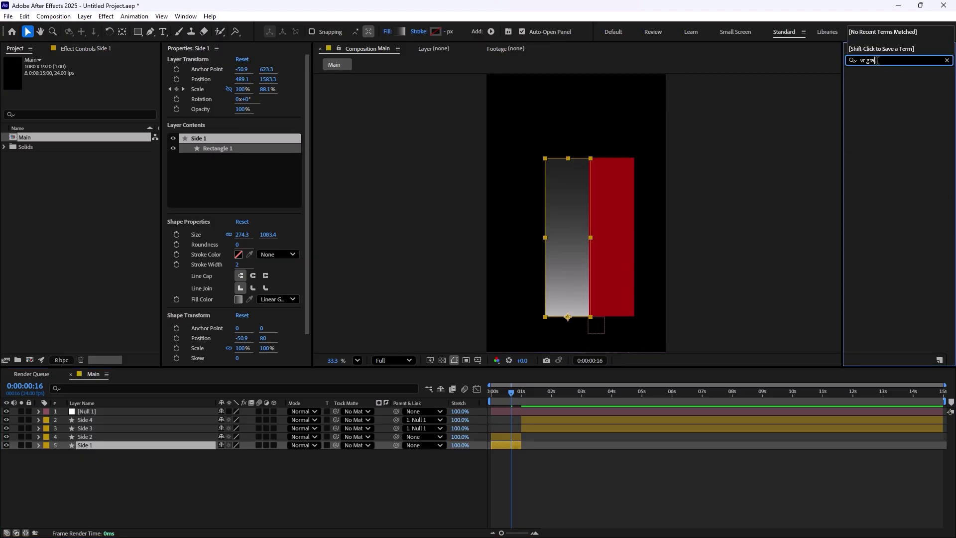
key(BackSpace)
key(BackSpace)
key(BackSpace)
text(co)
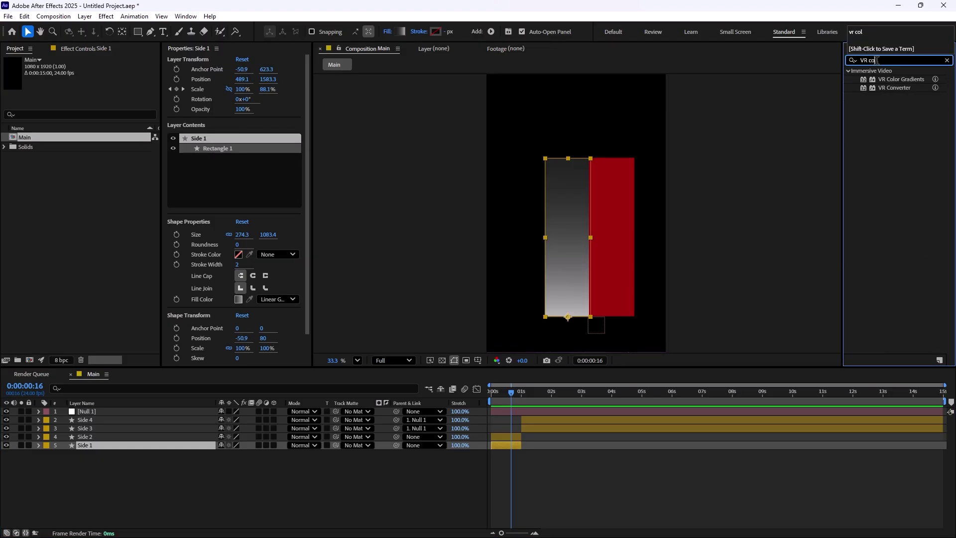
drag(908, 79, 137, 445)
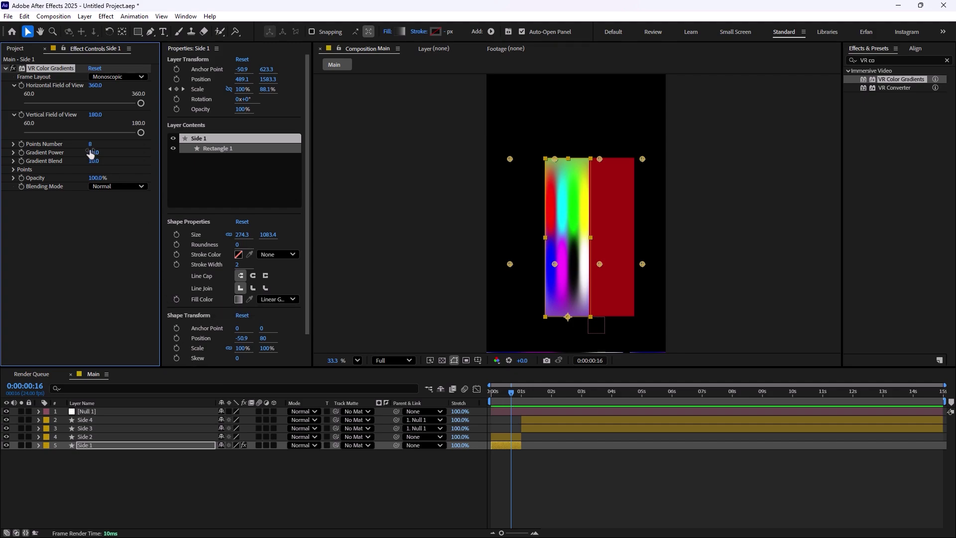
Step: Adjust Points Number, set Gradient Power to 50, and set Gradient Blend to 51
mouse_move(90, 144)
mouse_down()
mouse_move(75, 146)
mouse_move(93, 146)
mouse_up()
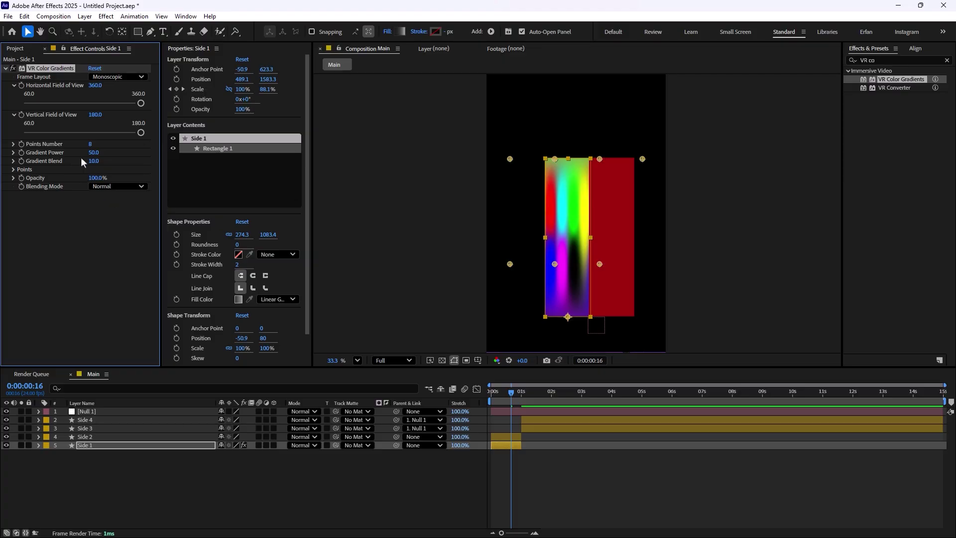
mouse_move(94, 152)
mouse_down()
mouse_move(50, 166)
mouse_move(150, 169)
mouse_move(88, 156)
mouse_up()
drag(94, 161, 131, 169)
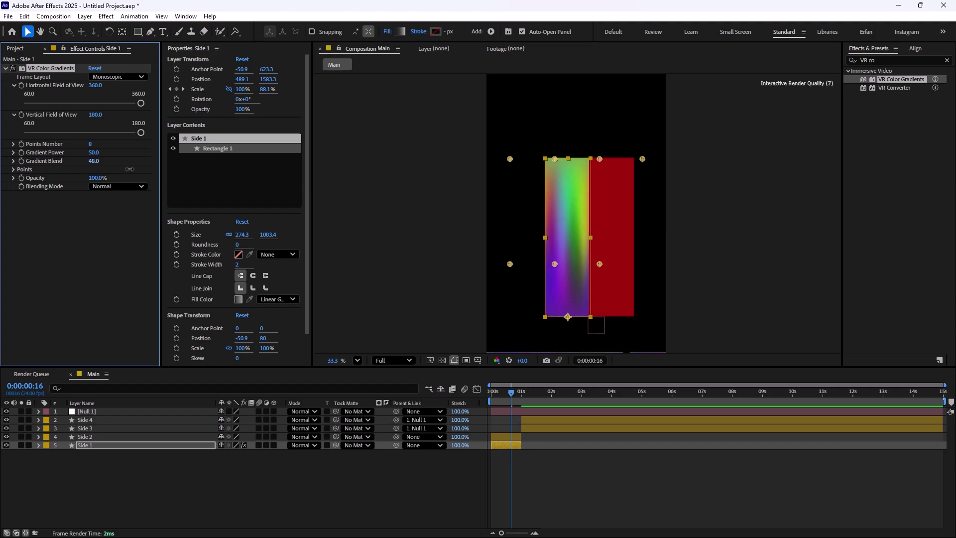
Step: Expand the gradient points and set Colors 1 through 5 to black
click(14, 169)
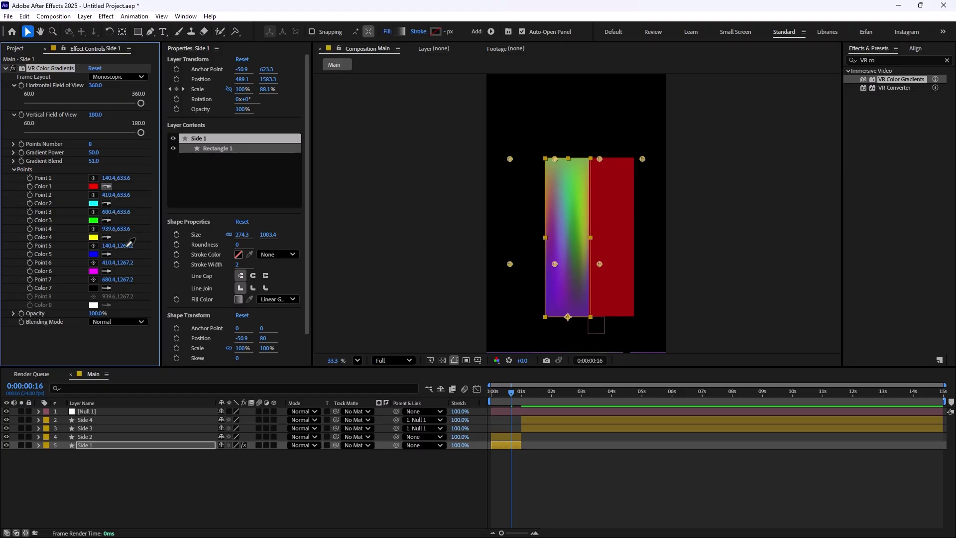
click(111, 205)
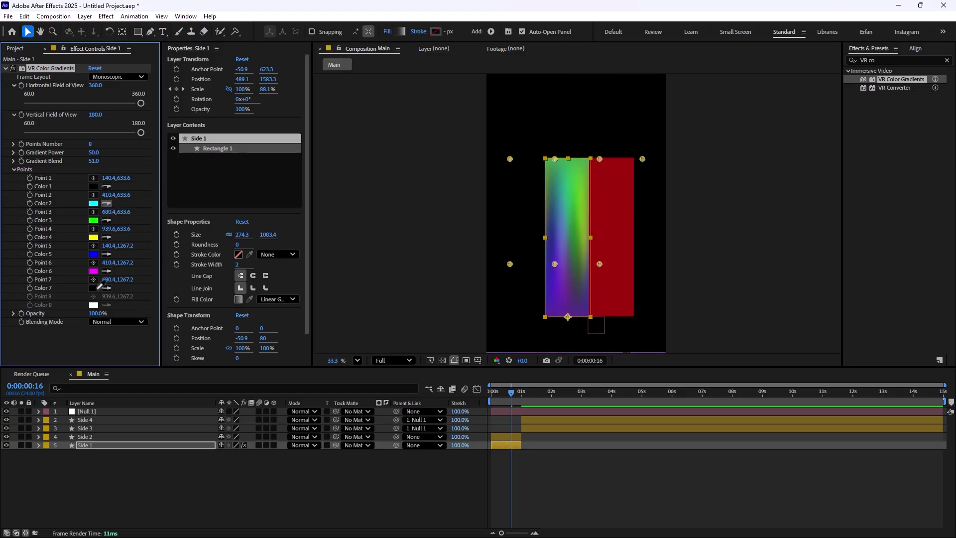
click(106, 203)
click(106, 221)
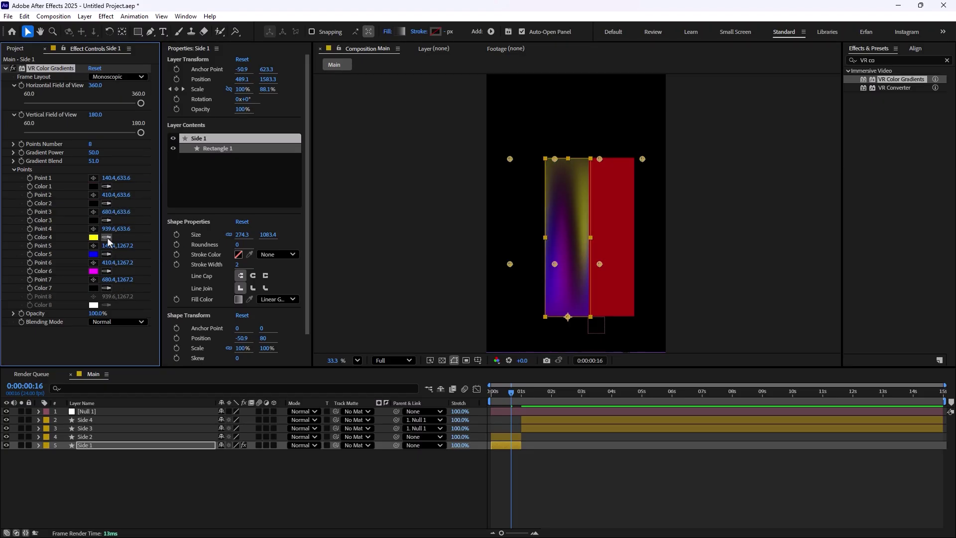
click(106, 236)
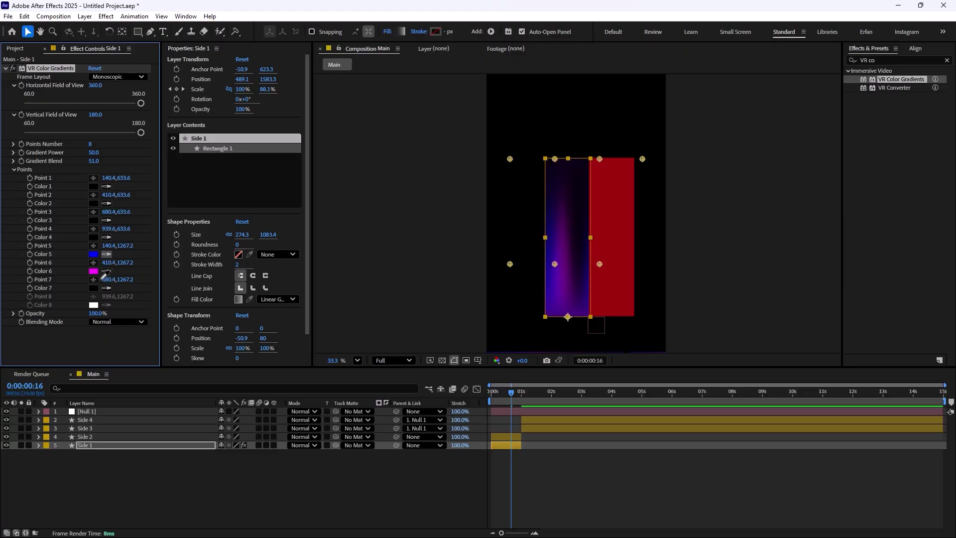
click(106, 255)
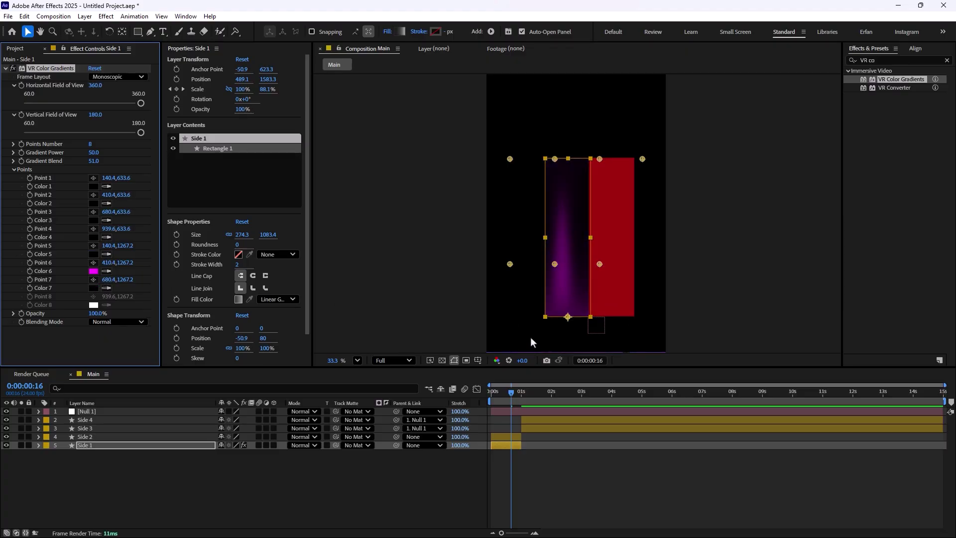
click(338, 486)
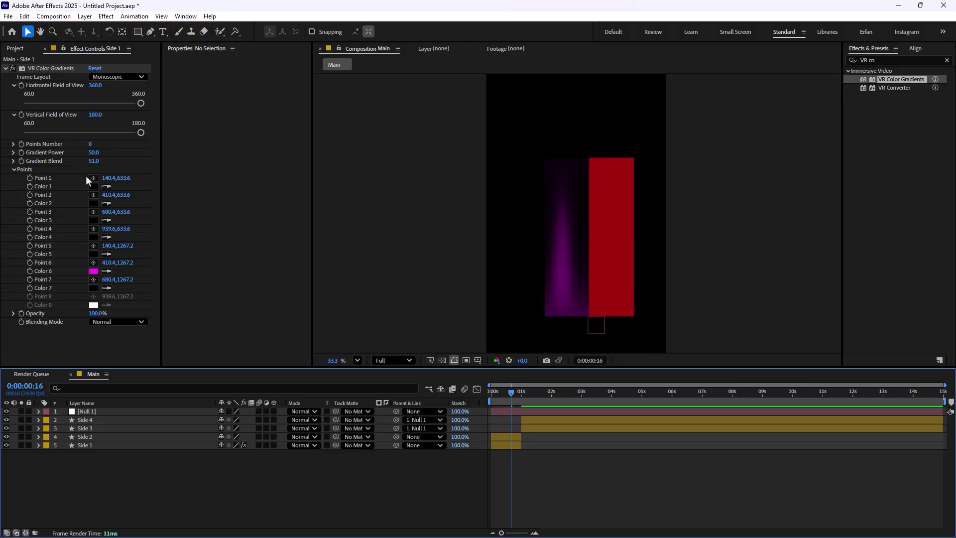
Step: Fine-tune the gradient blend and set Color 7 to light grey
mouse_move(93, 162)
mouse_down()
mouse_move(107, 162)
mouse_move(86, 162)
mouse_up()
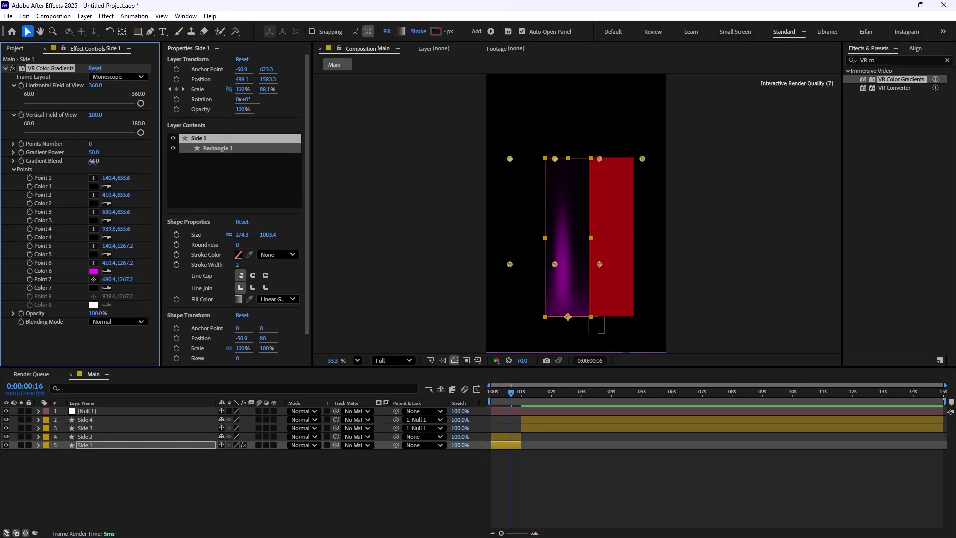
drag(85, 162, 97, 165)
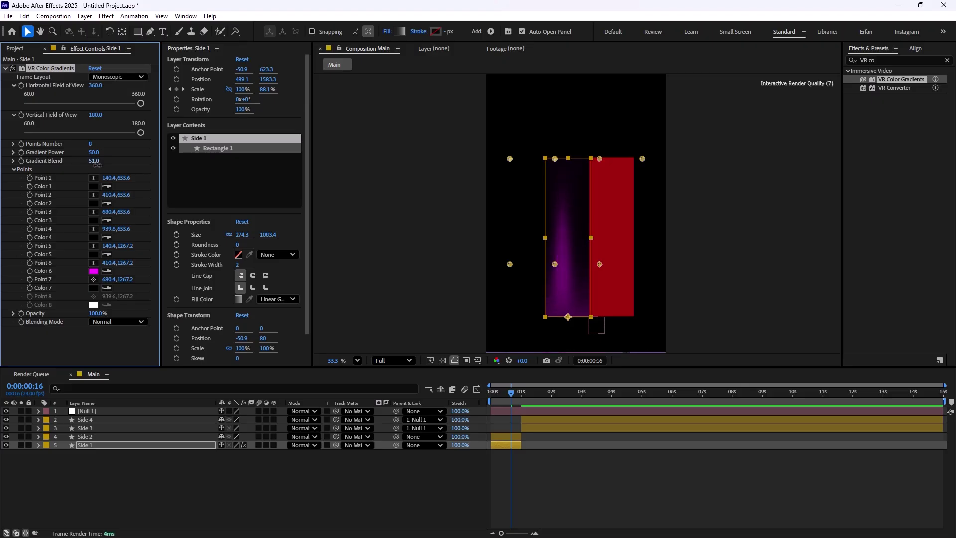
click(107, 288)
drag(478, 199, 777, 264)
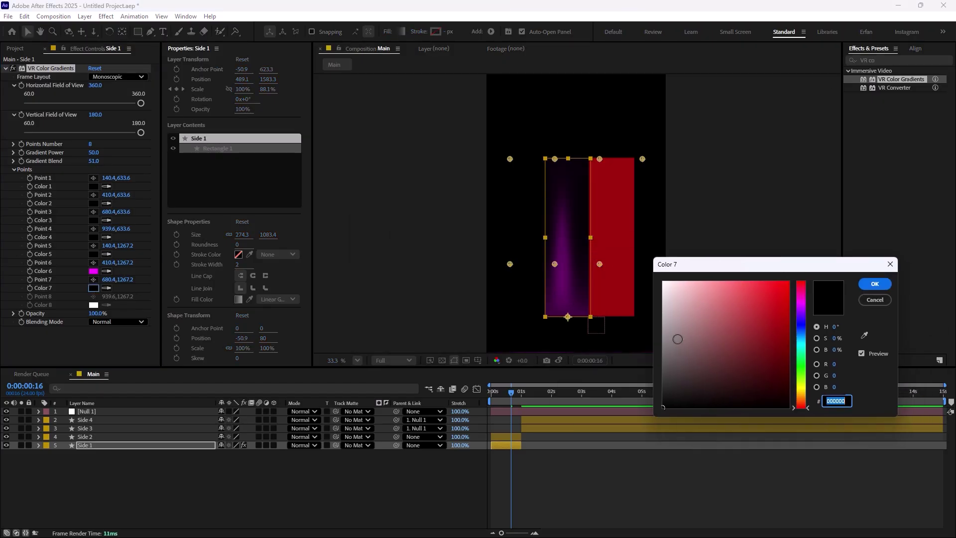
click(670, 314)
click(875, 284)
Step: Set Color 5 to a vivid purple
click(93, 254)
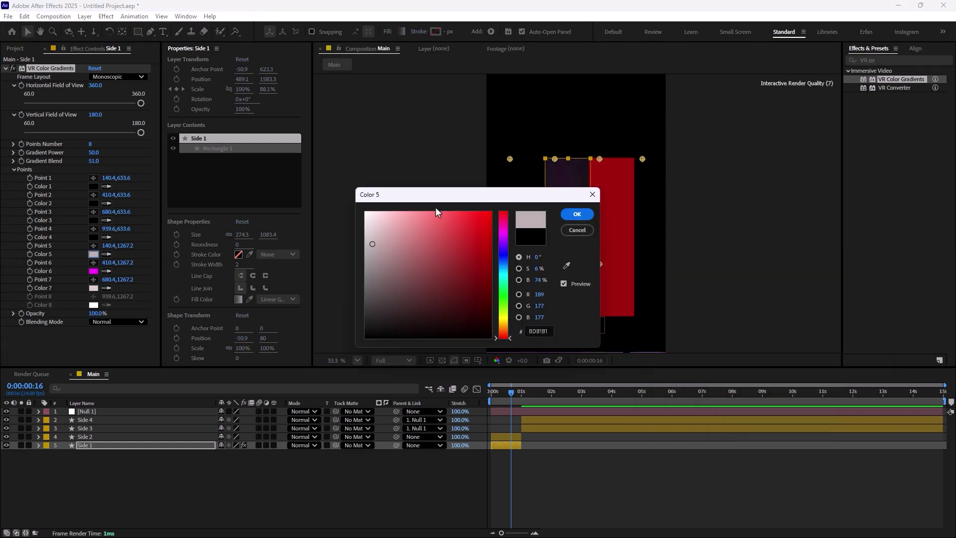
drag(450, 198, 673, 252)
click(625, 308)
drag(625, 308, 681, 356)
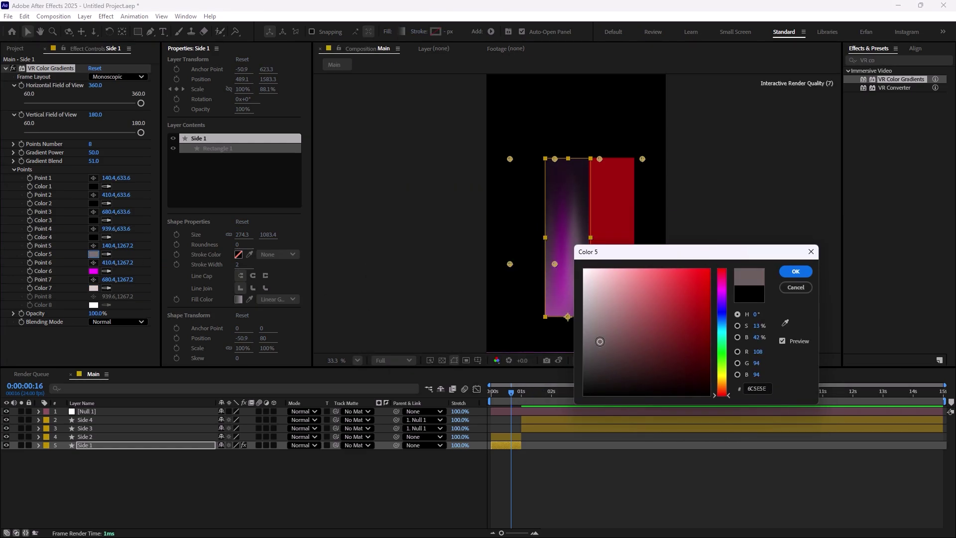
mouse_move(724, 388)
mouse_down()
mouse_move(724, 321)
mouse_move(698, 349)
mouse_move(722, 297)
mouse_up()
click(706, 307)
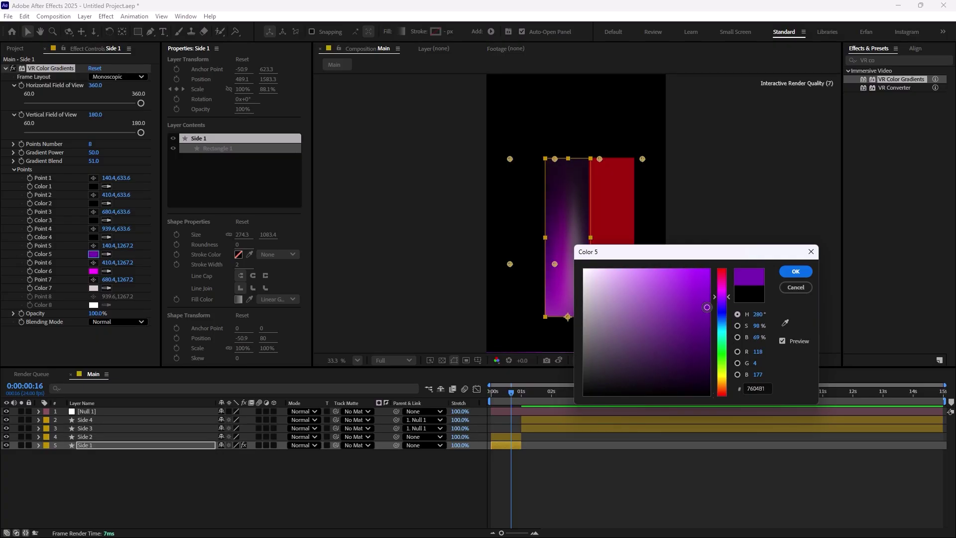
click(796, 271)
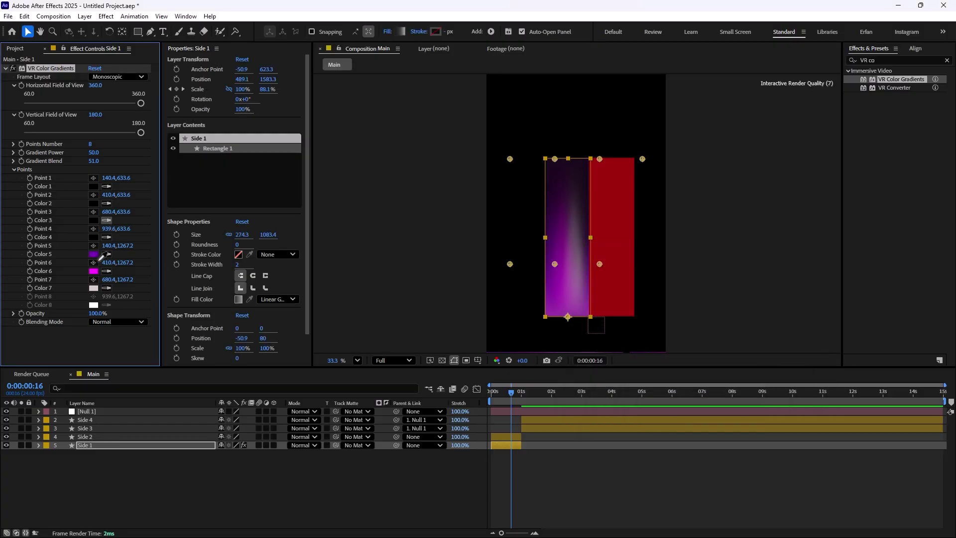
Step: Pick a new colour for Color 3 and confirm it
click(93, 220)
drag(584, 243, 766, 278)
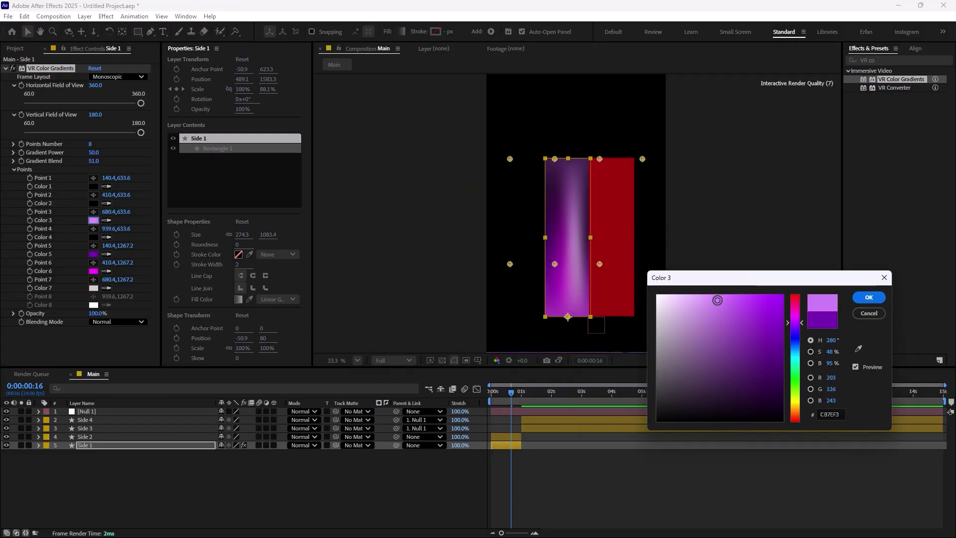
click(720, 307)
click(869, 298)
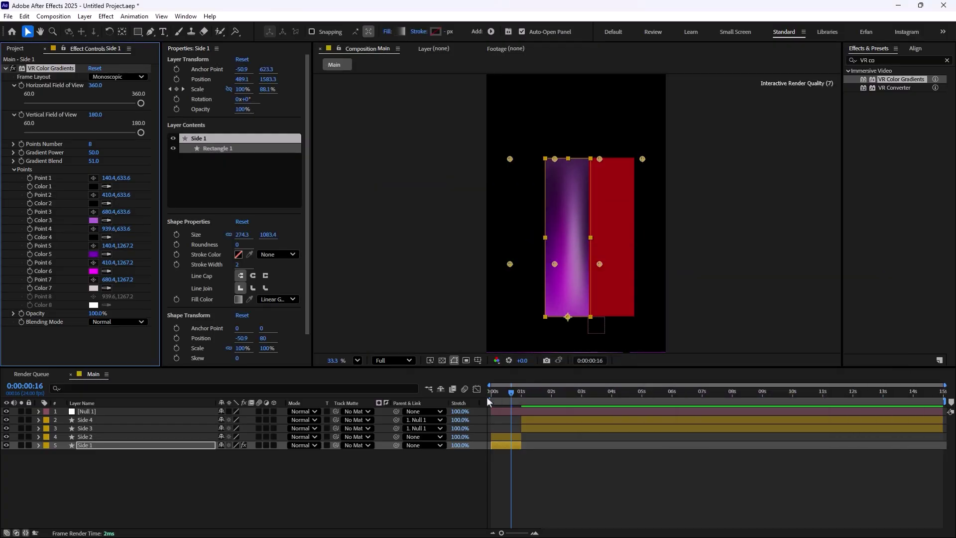
Step: Set a starting keyframe on gradient Point 1 at 0:00
drag(511, 391, 492, 393)
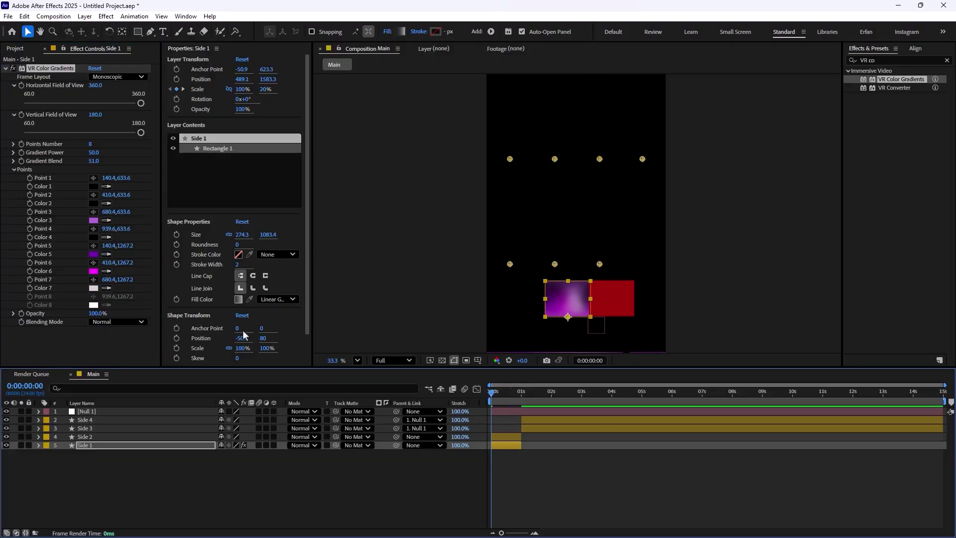
click(31, 179)
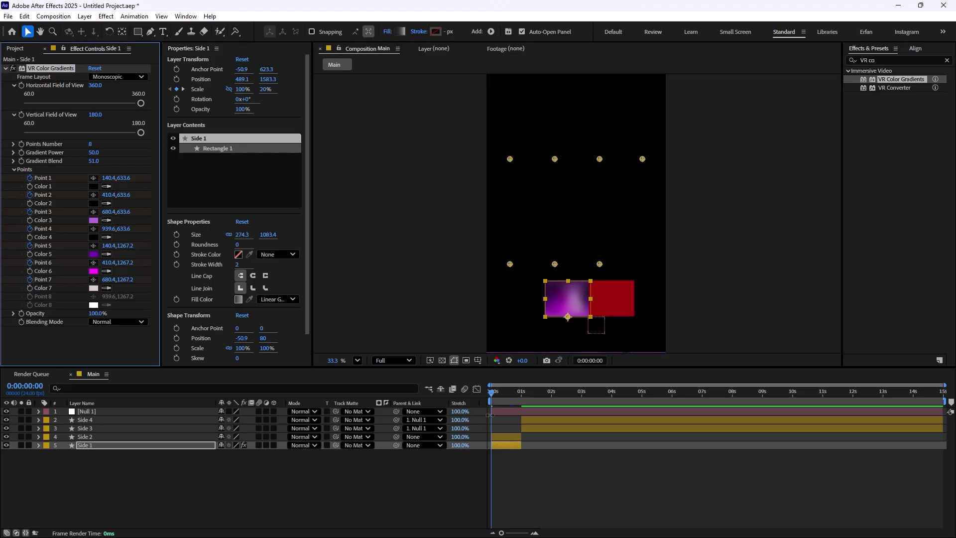
mouse_move(493, 392)
mouse_down()
mouse_move(567, 393)
mouse_move(584, 416)
mouse_up()
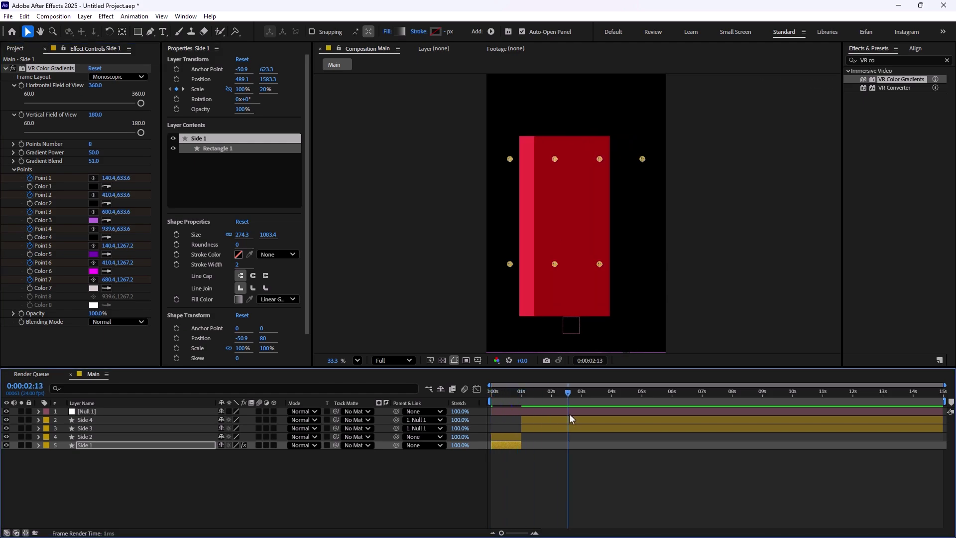
Step: Extend Side 1 and Side 2 to end at 0:00:03:01, then reveal their keyframed properties
shift+click(529, 437)
key(alt+bracketright)
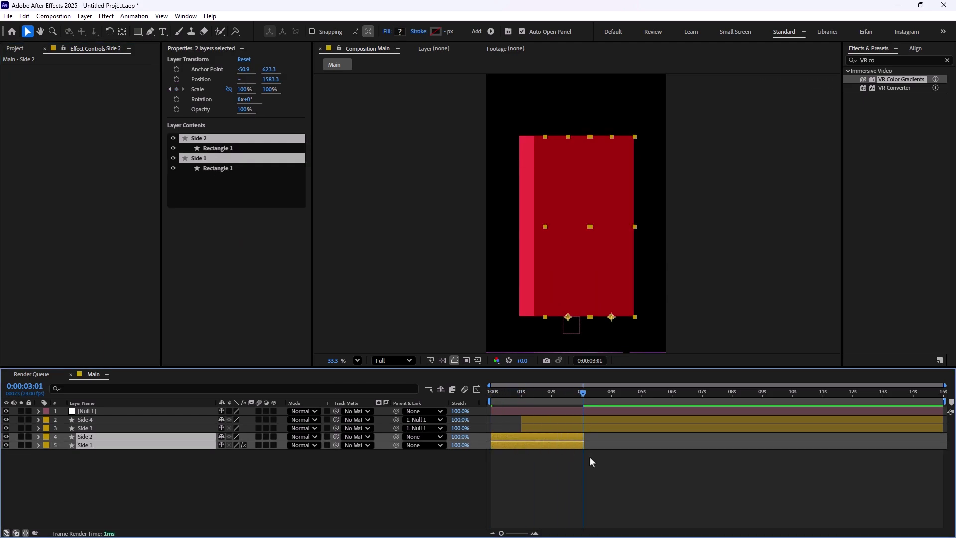
key(ctrl+z)
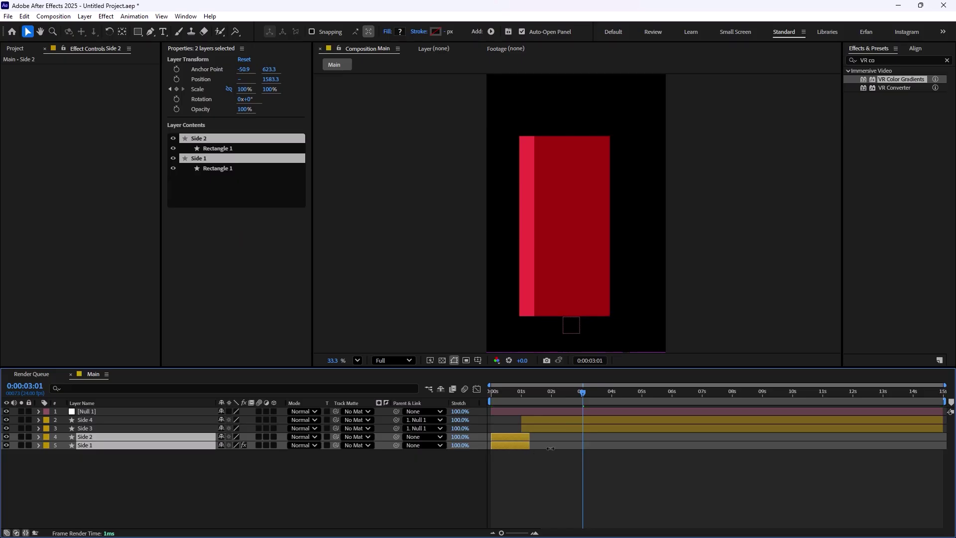
key(alt+bracketright)
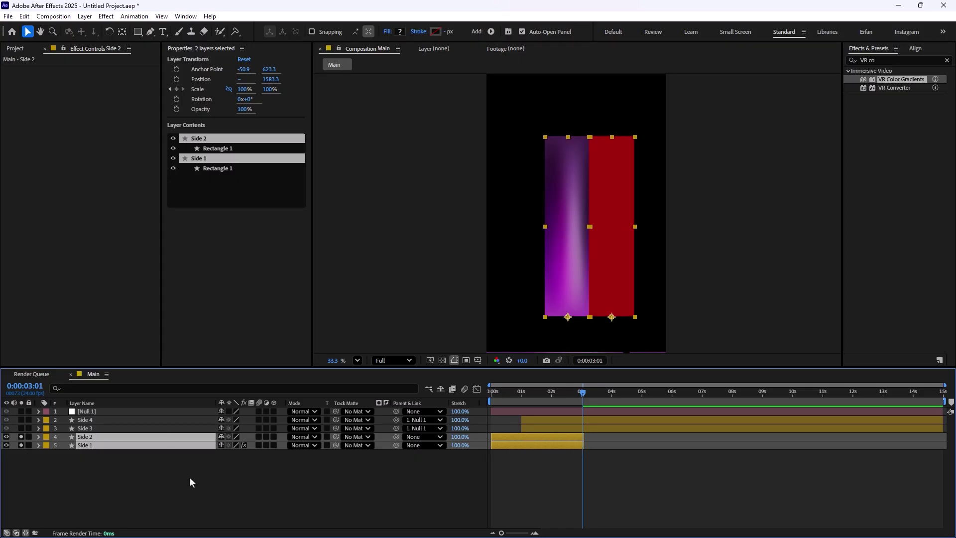
key(u)
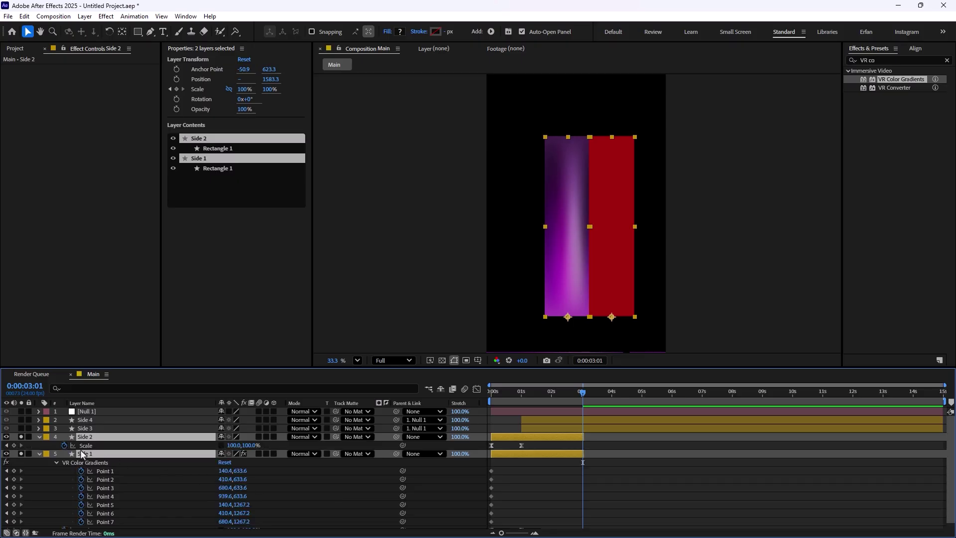
click(36, 455)
click(38, 445)
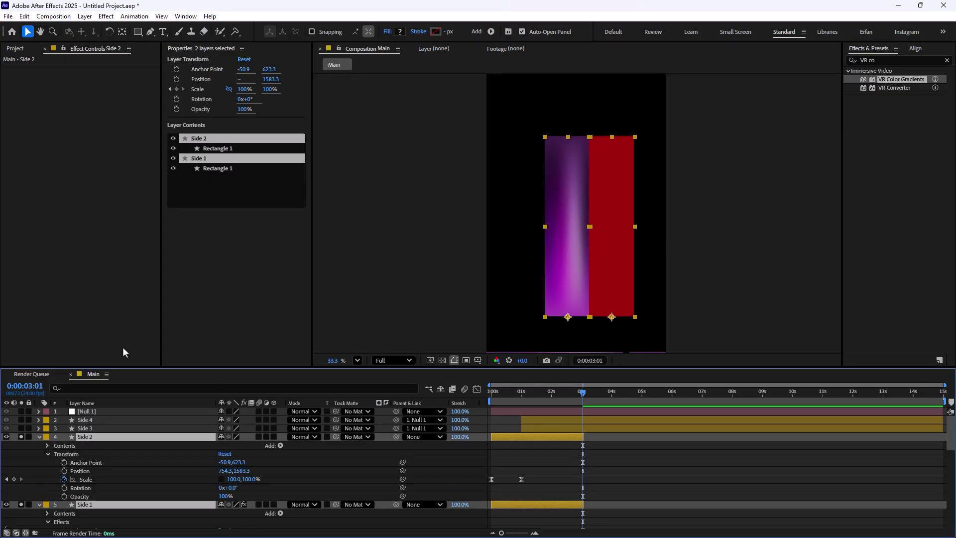
Step: At 3:01, move gradient Points 1–4 lower and Points 5–7 to the top of Side 1
click(41, 439)
click(125, 475)
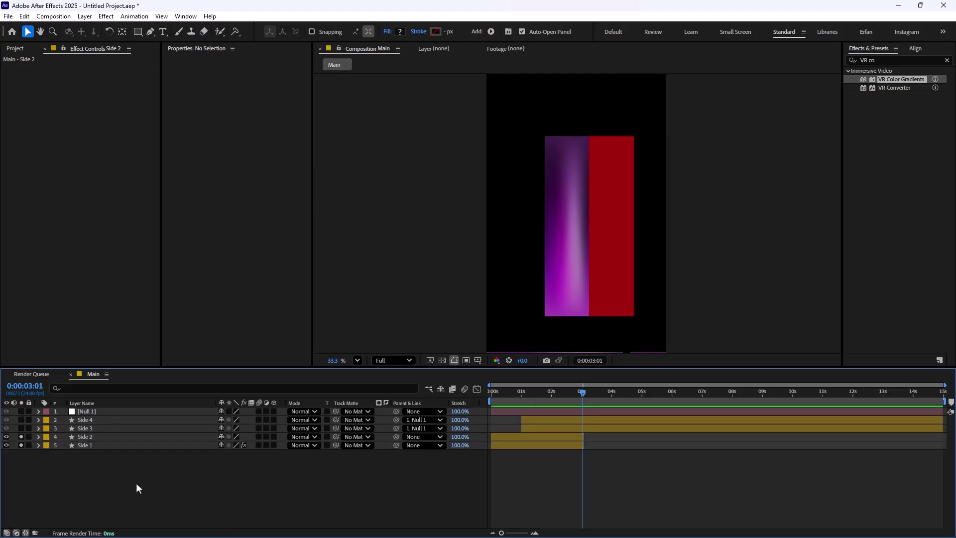
key(u)
scroll(487, 492, down, 1)
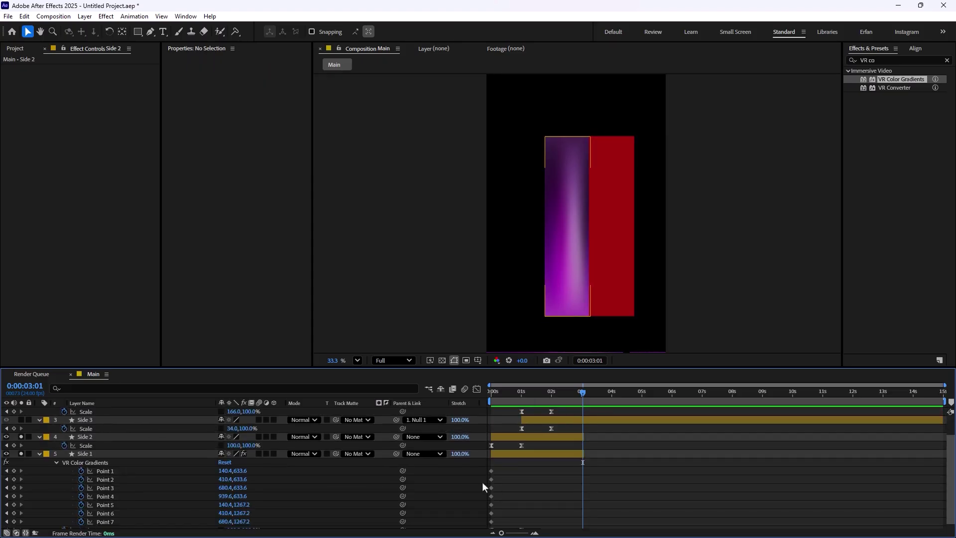
mouse_move(240, 471)
mouse_down()
mouse_move(540, 202)
mouse_move(590, 303)
mouse_up()
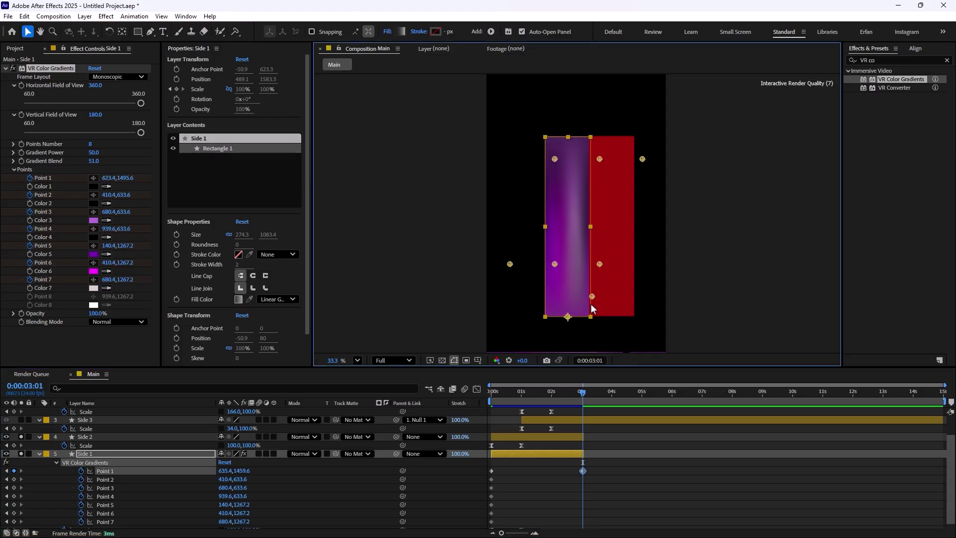
drag(600, 159, 522, 307)
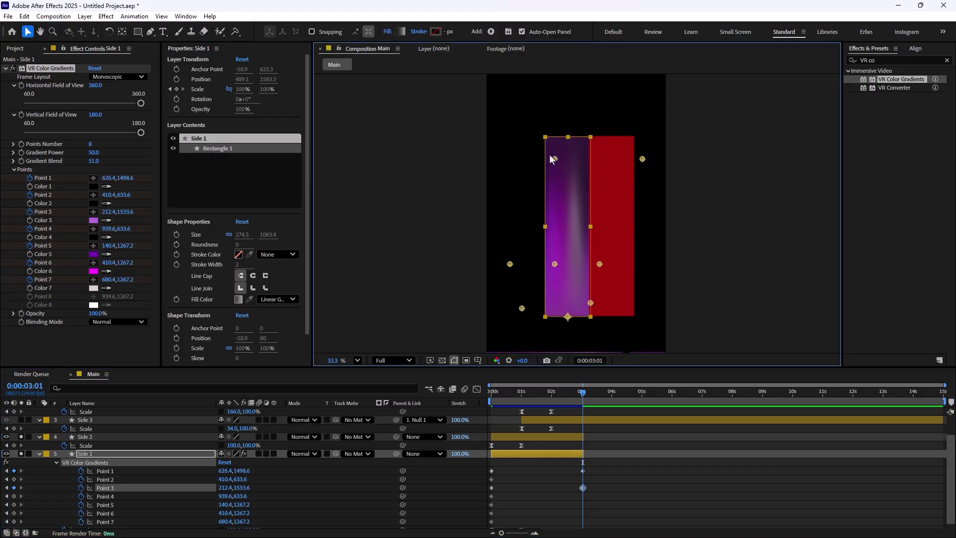
drag(554, 158, 568, 341)
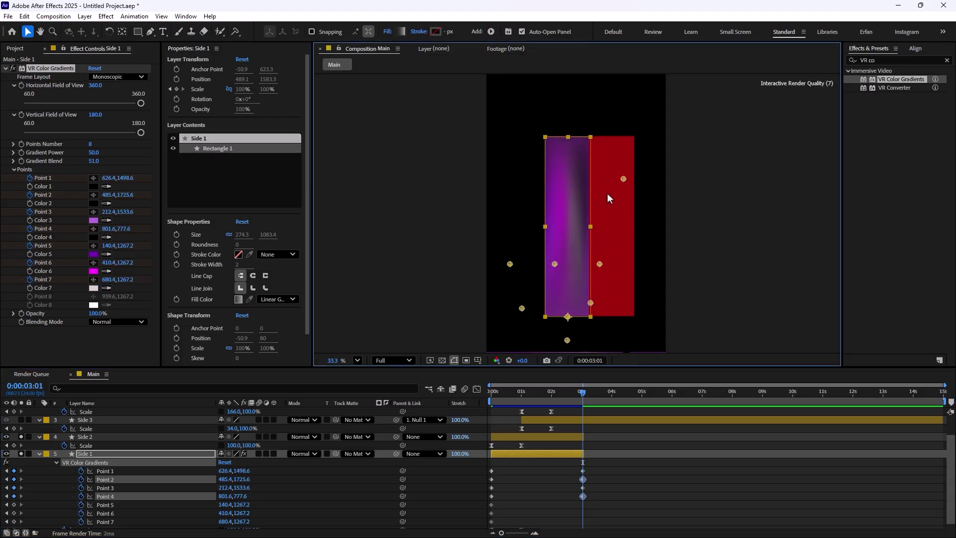
drag(643, 159, 514, 309)
drag(555, 264, 585, 130)
drag(510, 264, 601, 149)
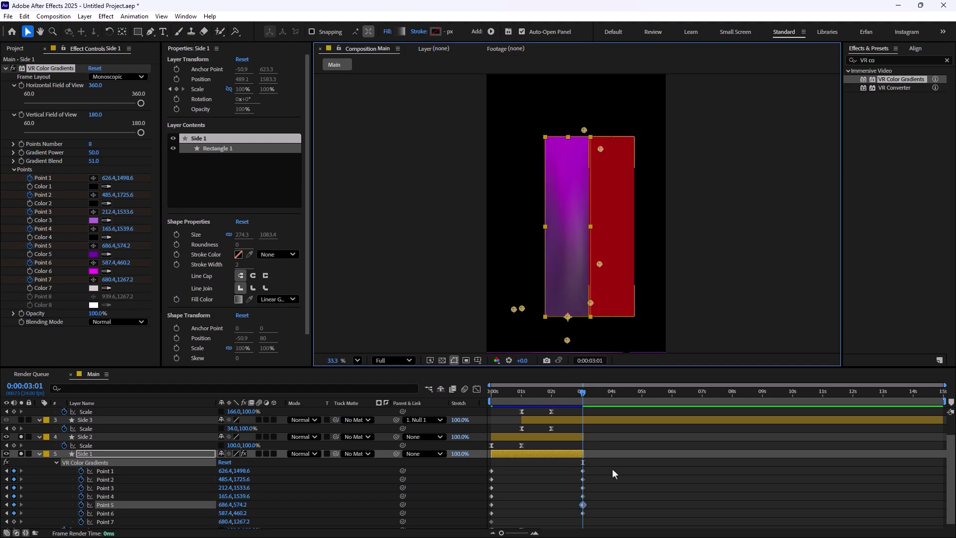
scroll(502, 493, down, 1)
drag(599, 264, 600, 106)
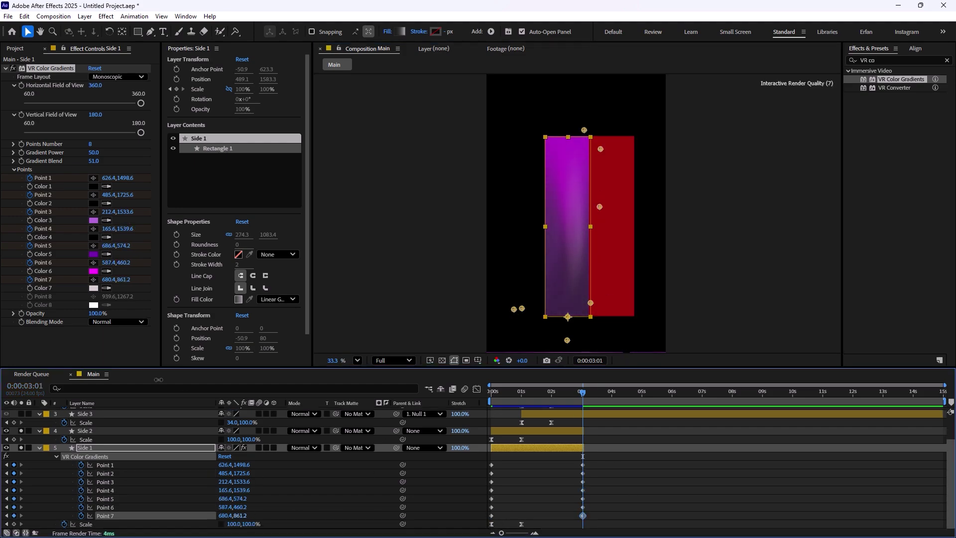
Step: Preview the flowing purple gradient animation from the start
drag(582, 393, 494, 393)
key(space)
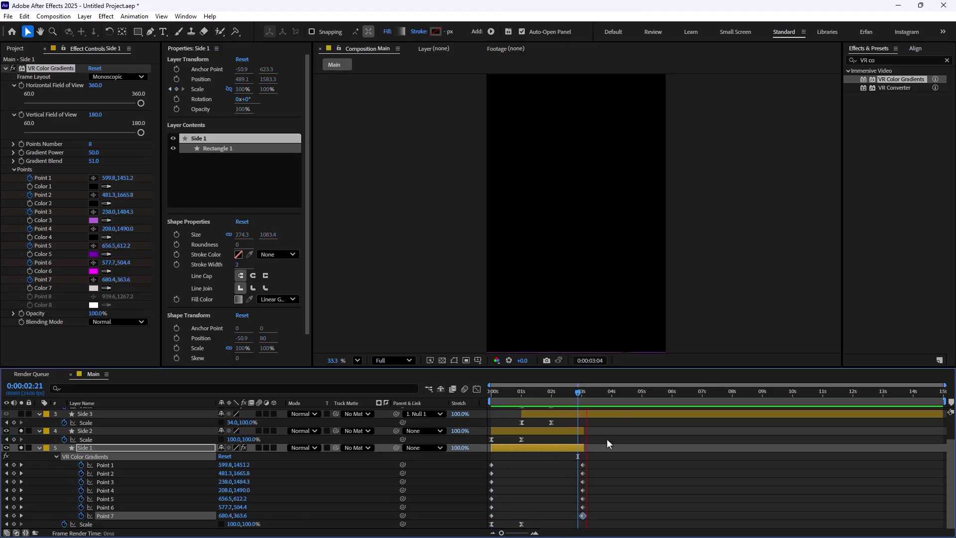
key(space)
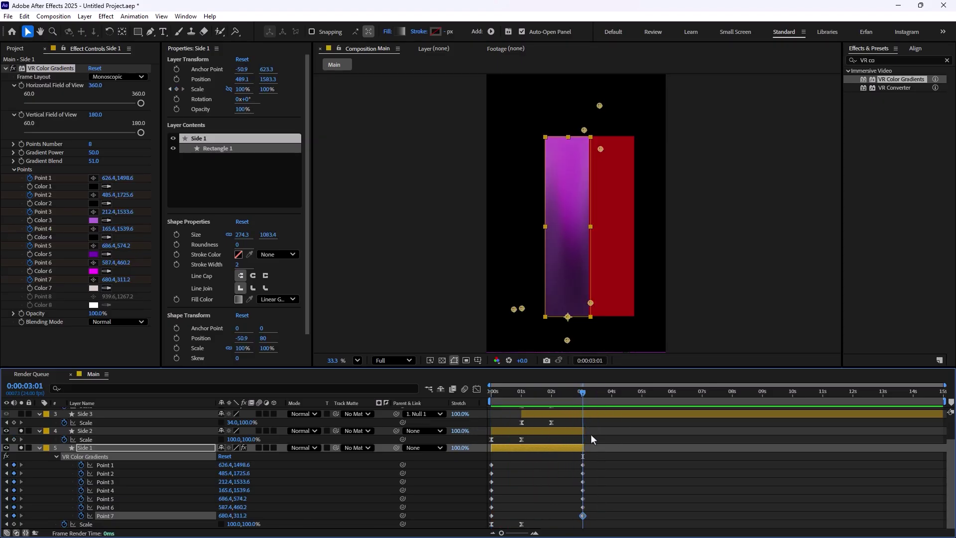
Step: Add a loopOut("pingpong") expression to Side 1's gradient Point 1
click(603, 466)
click(113, 466)
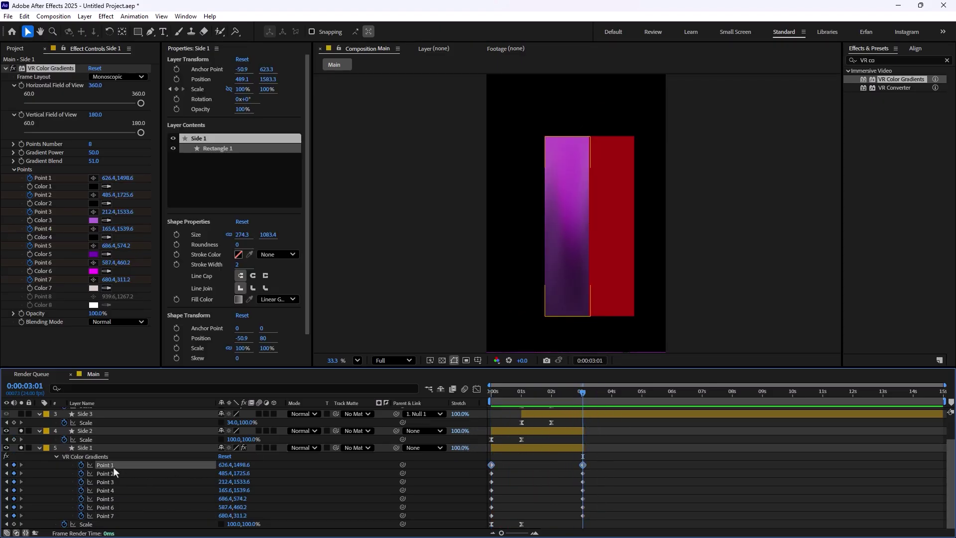
click(81, 466)
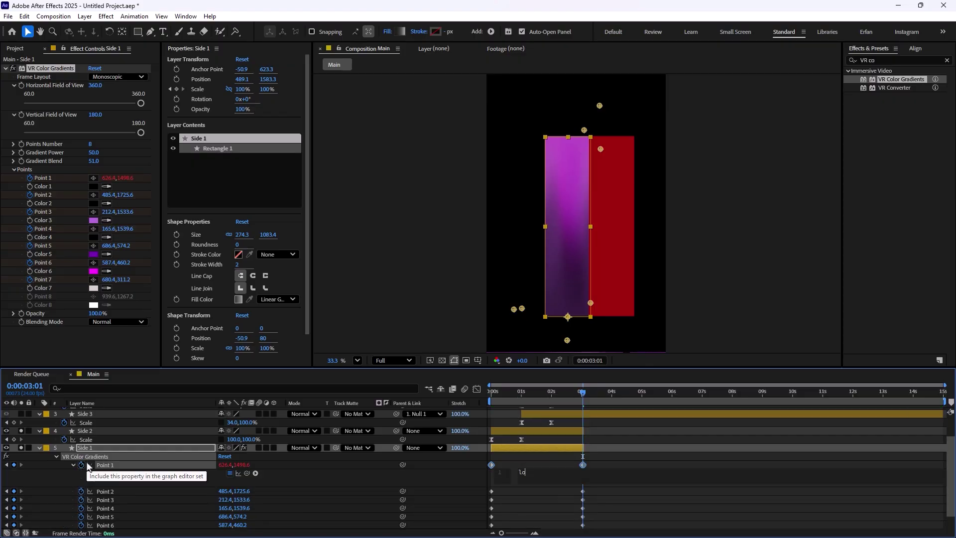
text(loop)
key(Down)
key(Down)
key(Return)
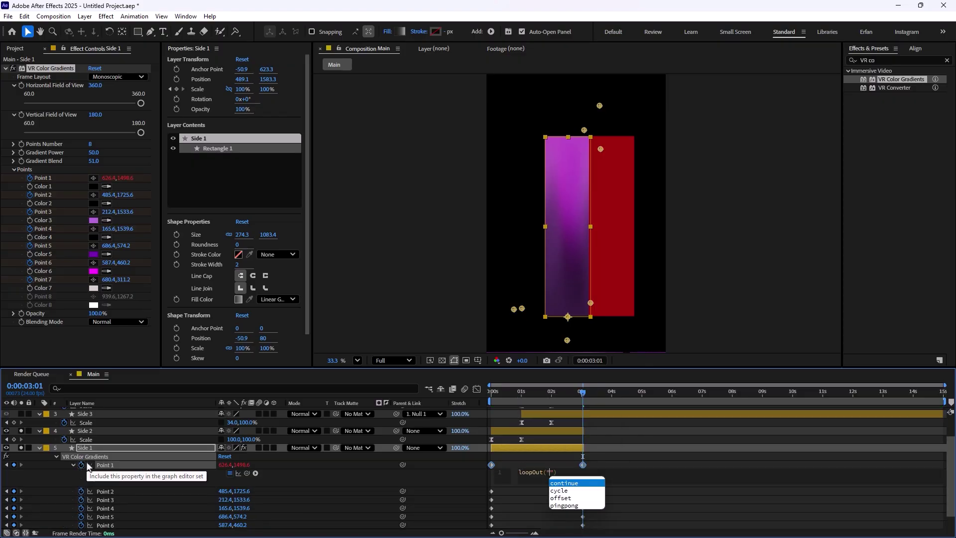
text("pingpong)
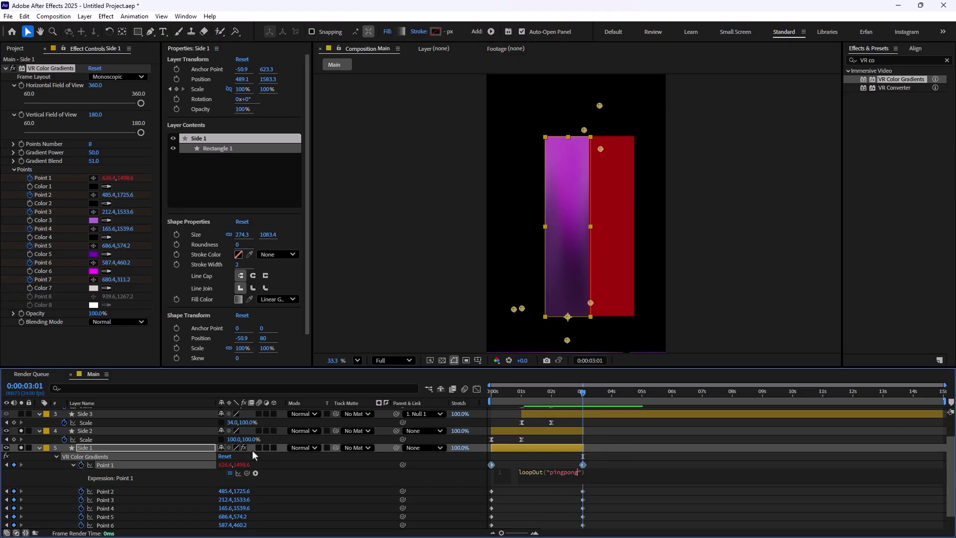
click(624, 472)
click(624, 439)
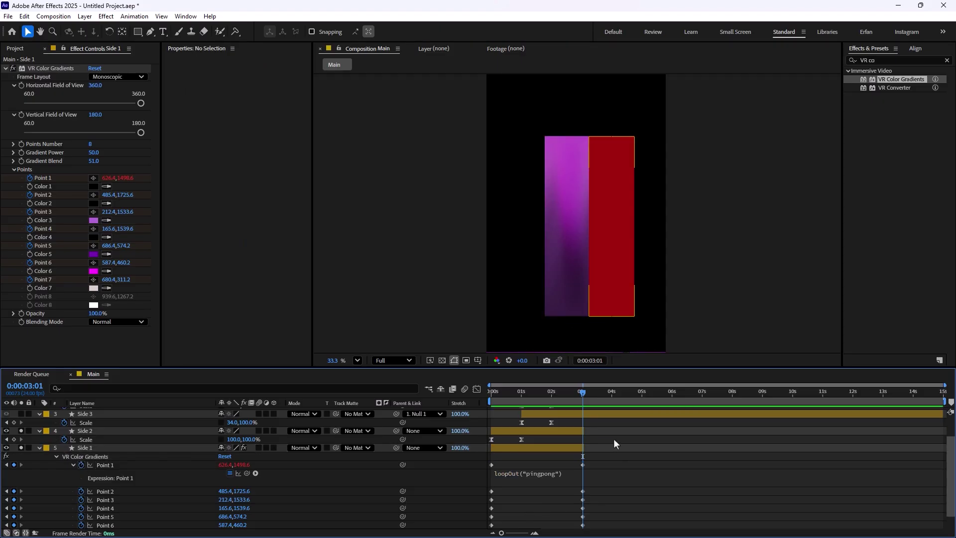
scroll(613, 441, down, 1)
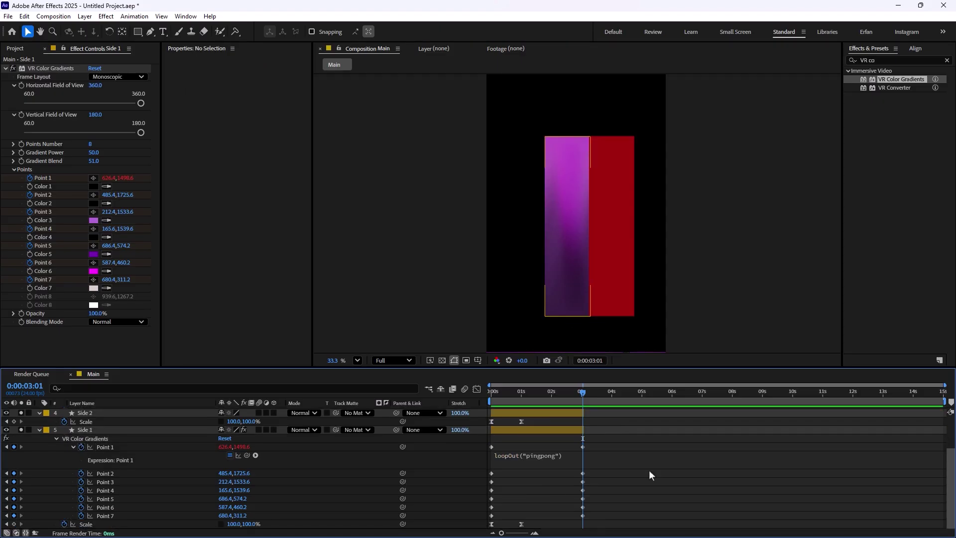
Step: Copy only Point 1's expression and paste it onto the selected Points 2–7
right_click(112, 447)
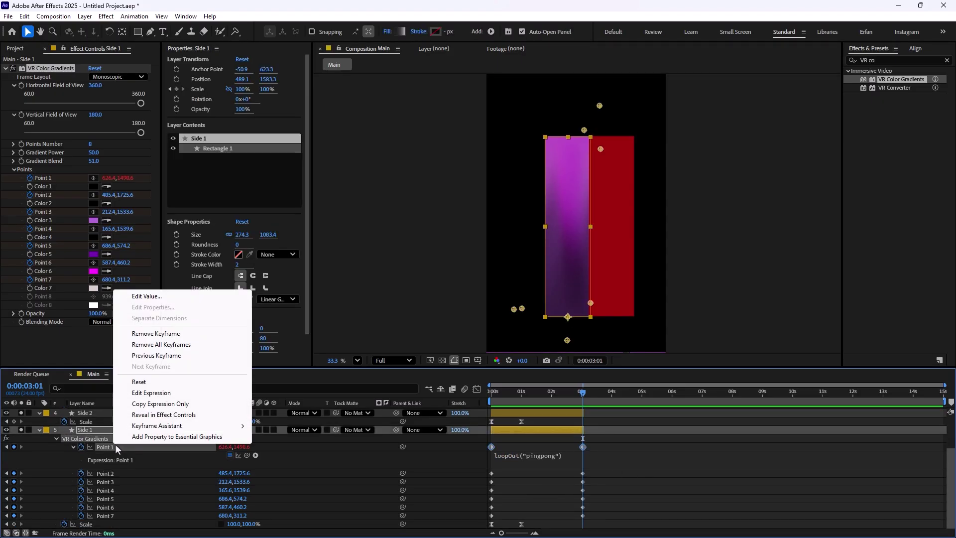
click(160, 403)
click(110, 472)
shift+click(114, 515)
key(ctrl+v)
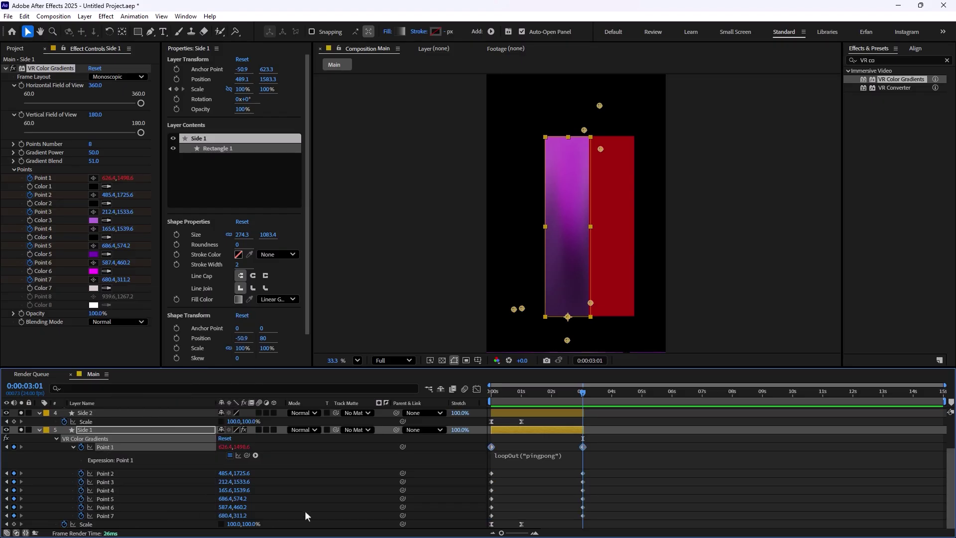
Step: Paste the pingpong expression onto Points 2 through 7 individually and scrub back to check
click(110, 473)
key(ctrl+v)
click(112, 482)
key(ctrl+v)
key(ctrl+v)
click(112, 499)
key(ctrl+v)
key(ctrl+v)
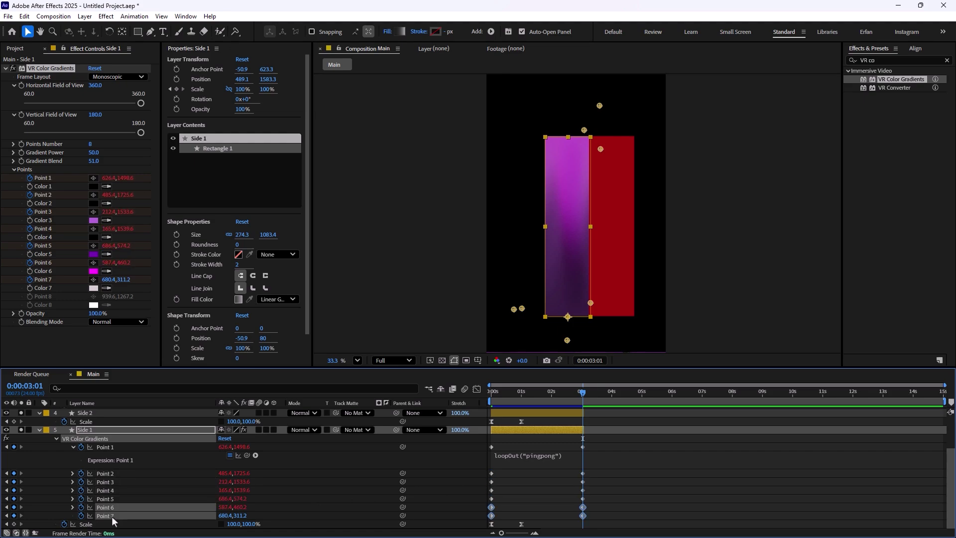
drag(583, 391, 521, 393)
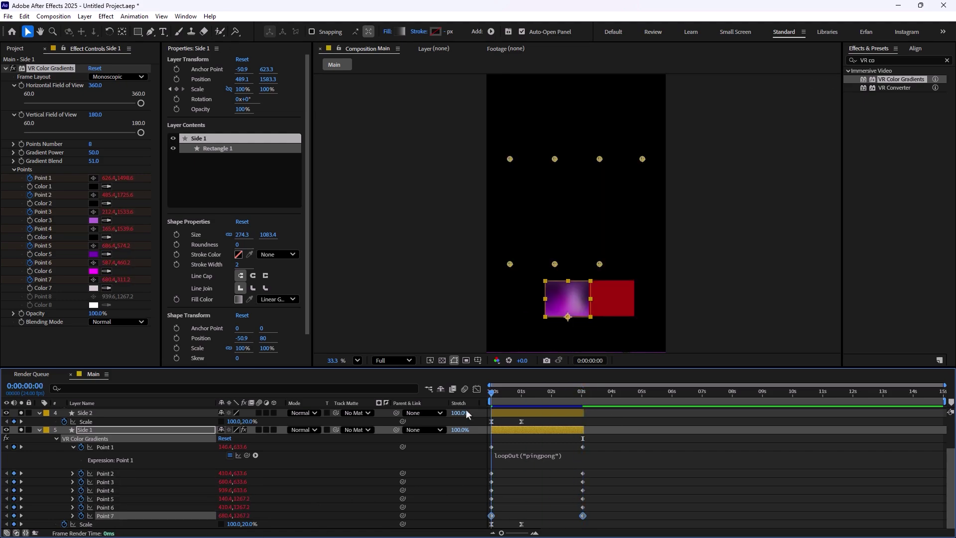
key(Page_Up)
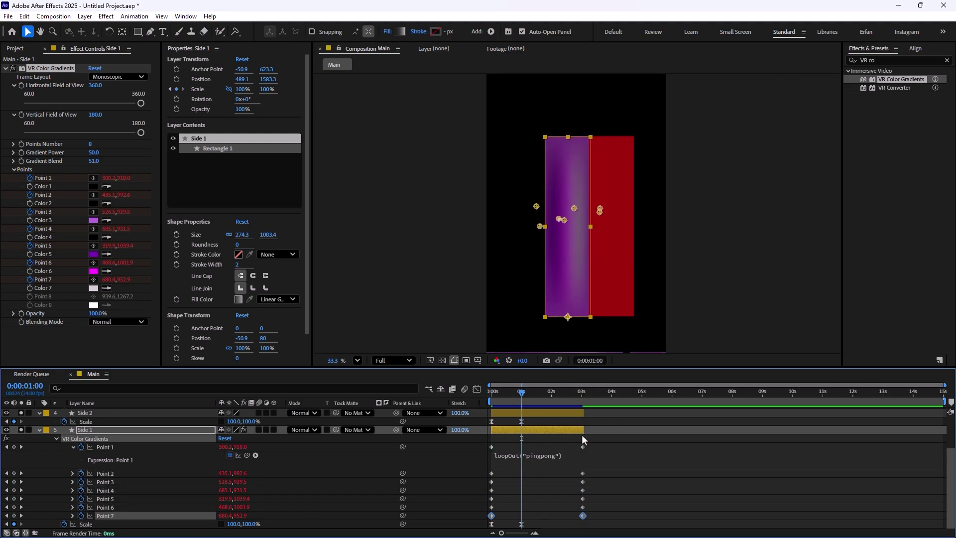
Step: Trim Side 1 and Side 2 to end at one second
shift+click(575, 415)
drag(583, 430, 521, 434)
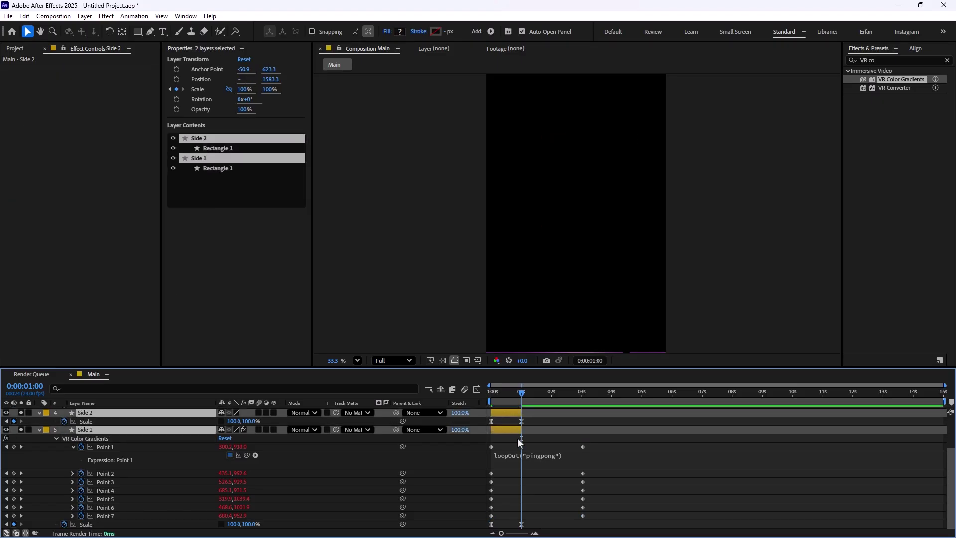
key(ctrl+z)
key(ctrl+shift+z)
scroll(304, 455, up, 3)
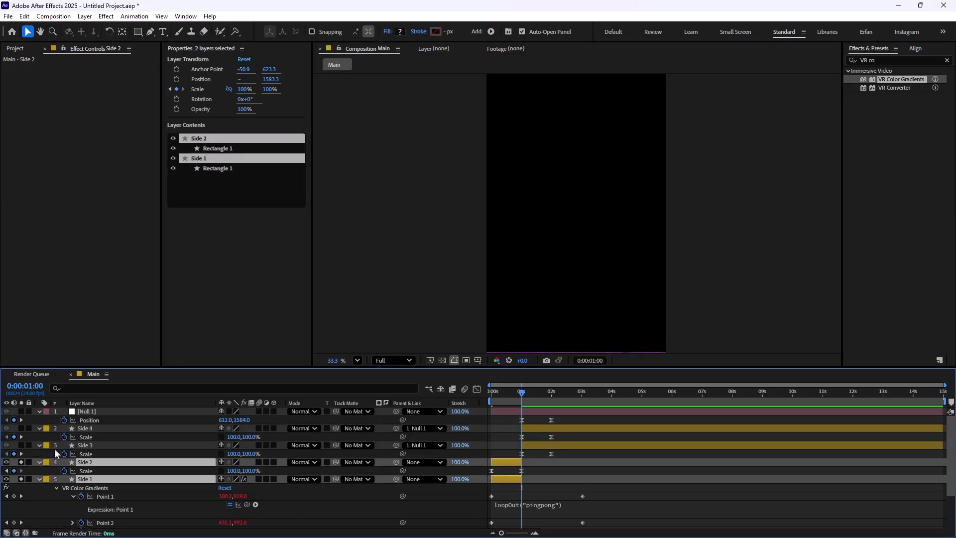
Step: Solo the other cube layers and collapse Null 1, Side 4 and Side 3 while expanding Side 2
click(22, 444)
click(22, 428)
click(21, 412)
click(39, 412)
click(38, 421)
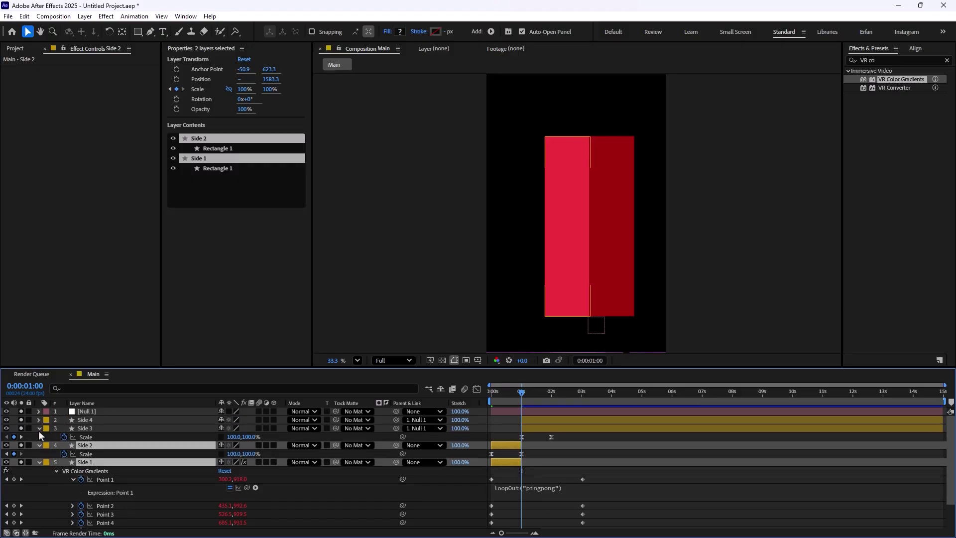
click(39, 437)
click(47, 454)
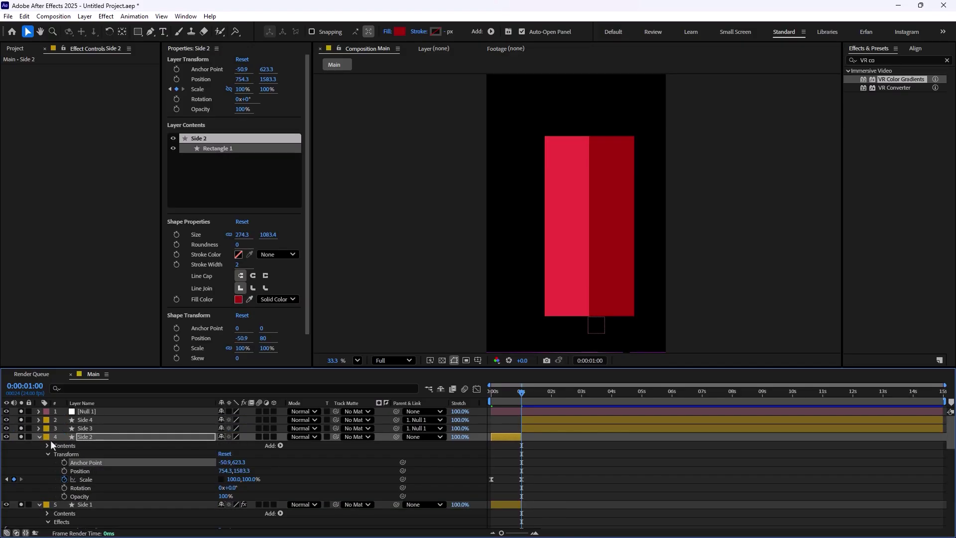
Step: Copy Side 1's VR Color Gradients effect and paste it onto Sides 2, 3 and 4
click(40, 438)
click(93, 454)
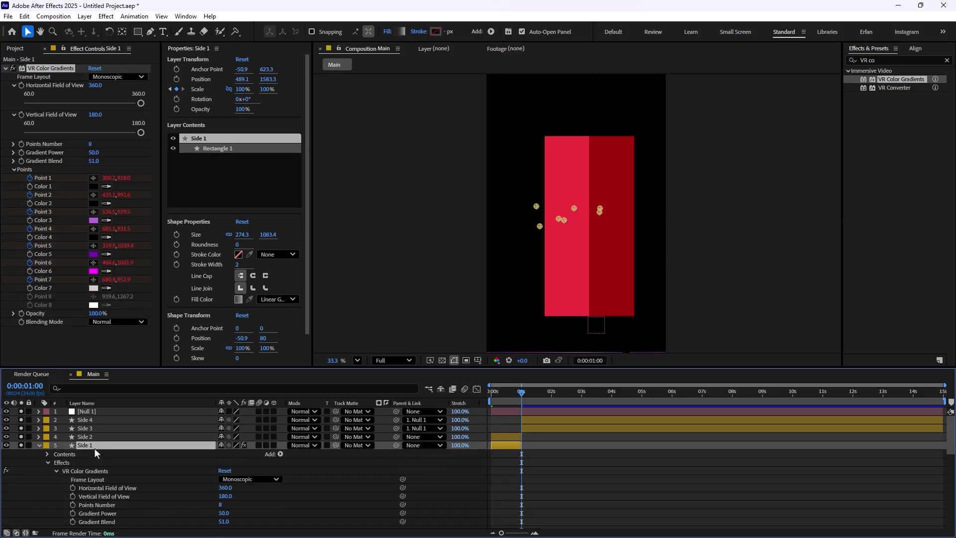
click(50, 68)
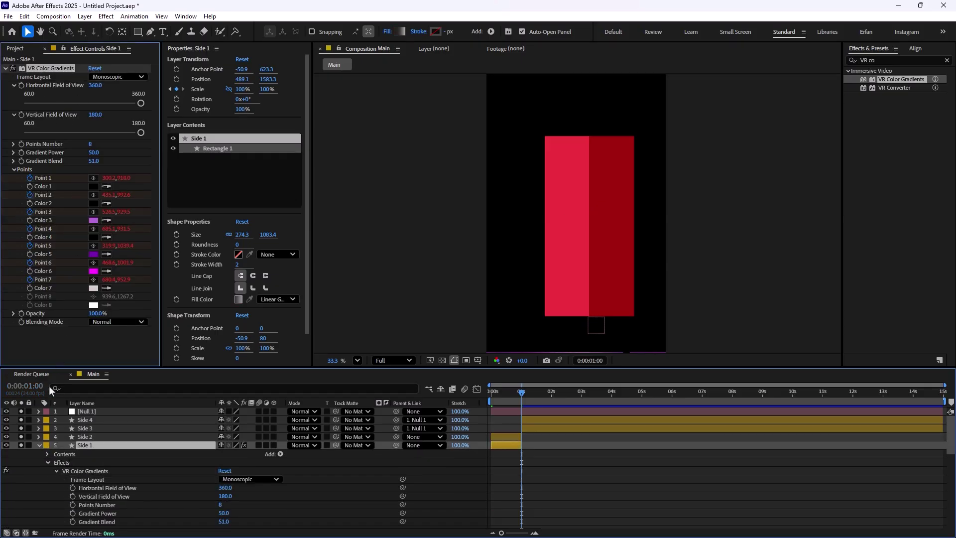
click(38, 445)
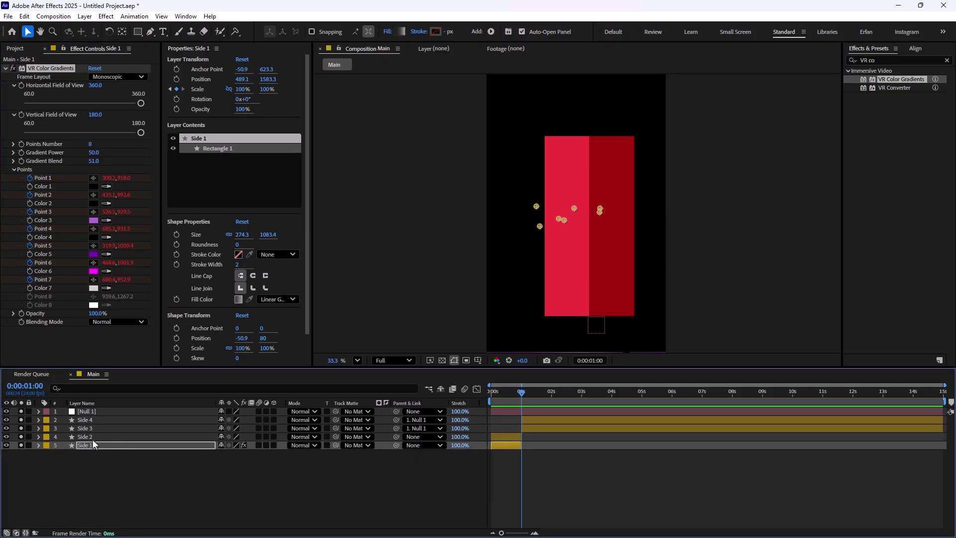
click(92, 438)
key(ctrl+v)
key(ctrl+v)
Step: Select Side 4, expand its gradient points, and make Color 3 pink
click(97, 420)
key(ctrl+v)
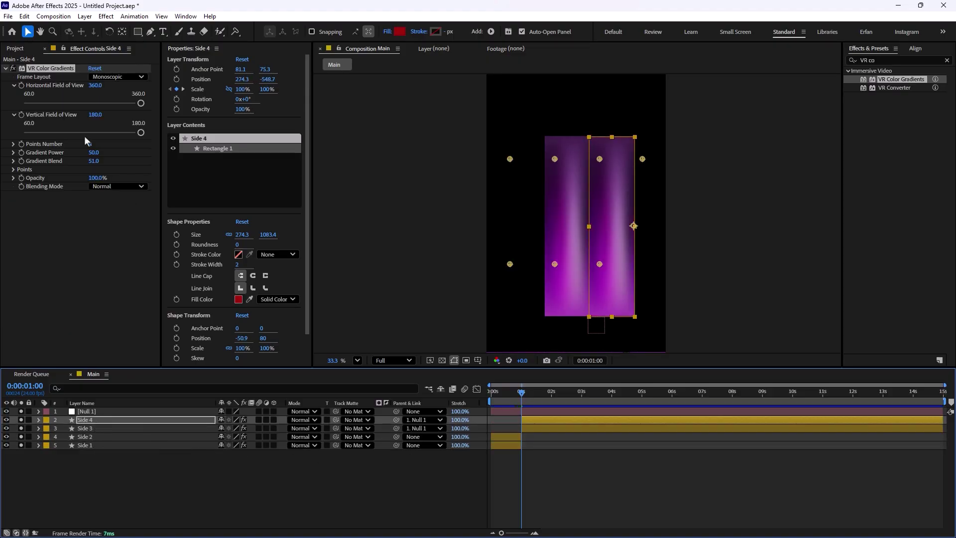
click(15, 170)
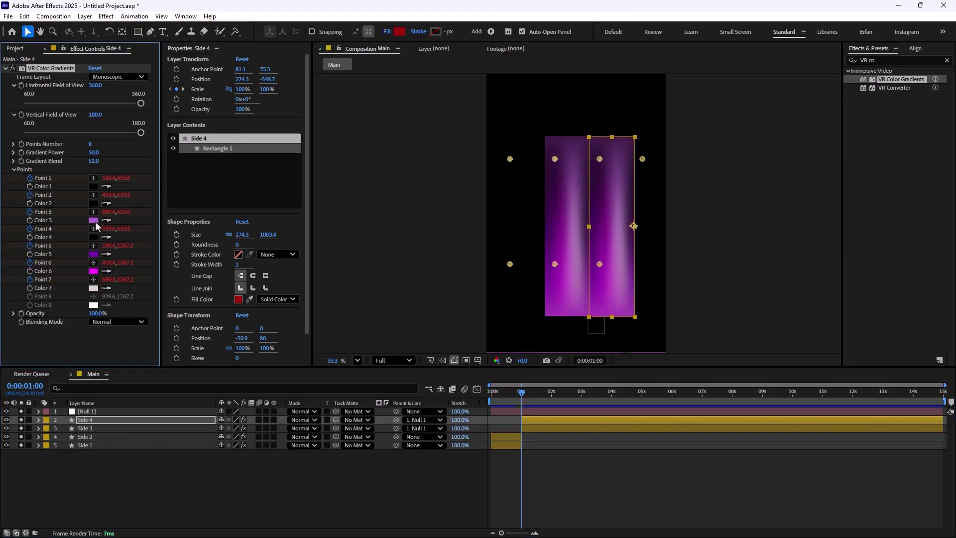
click(94, 220)
drag(454, 196, 621, 269)
drag(676, 307, 675, 289)
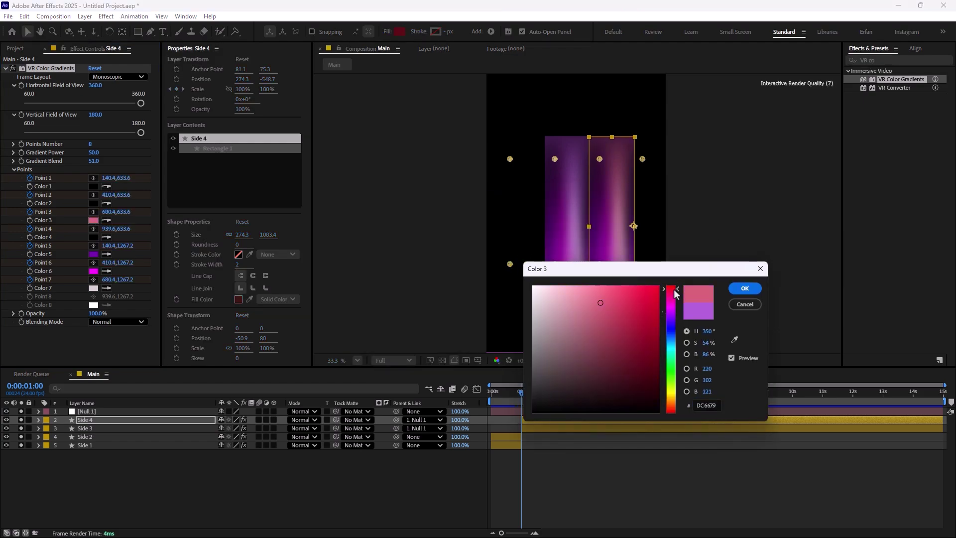
click(745, 288)
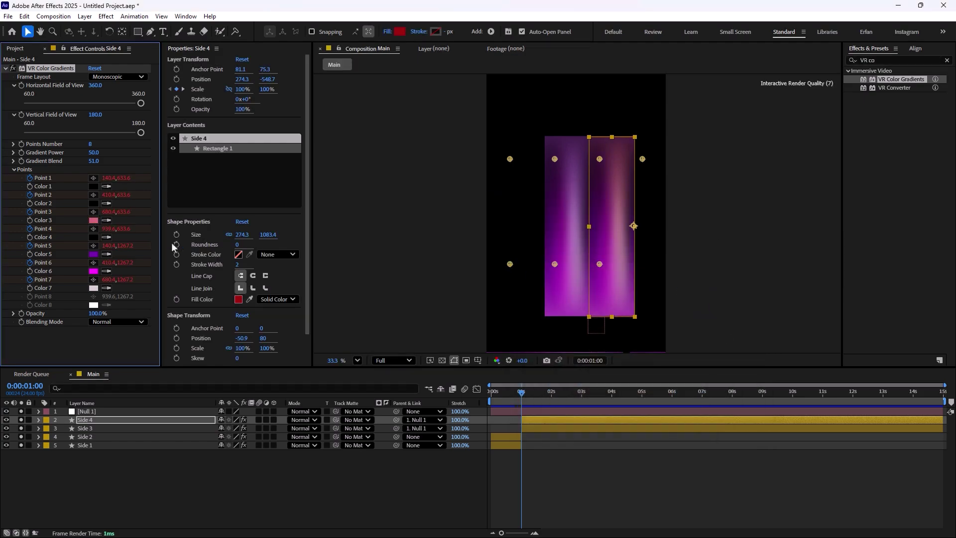
Step: Change Colors 5 and 6 to red, then deselect Side 4
click(94, 254)
drag(504, 239, 505, 216)
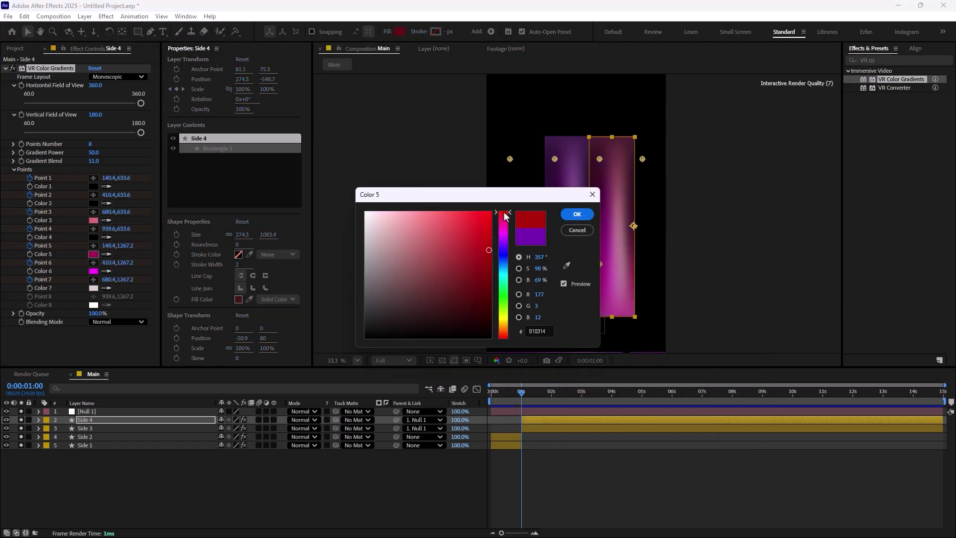
click(576, 214)
click(93, 272)
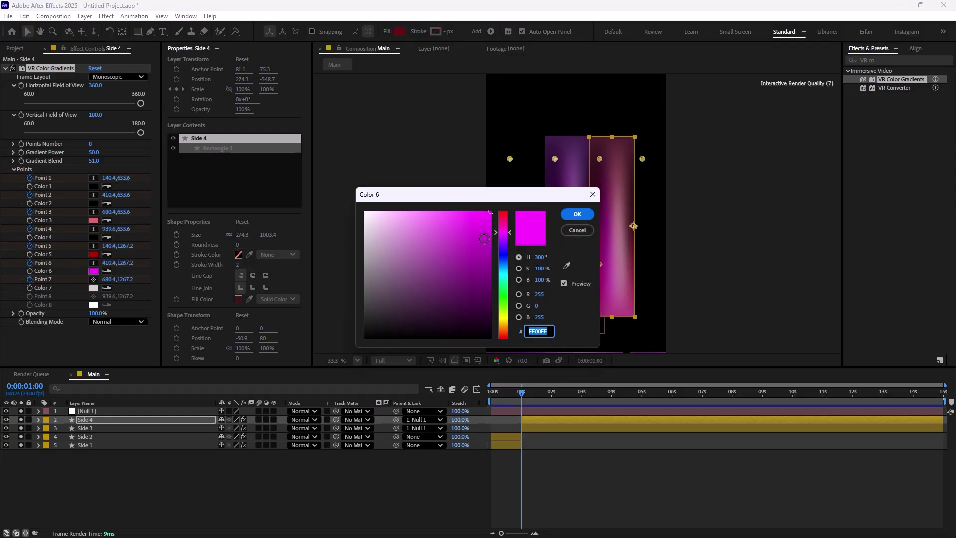
click(503, 215)
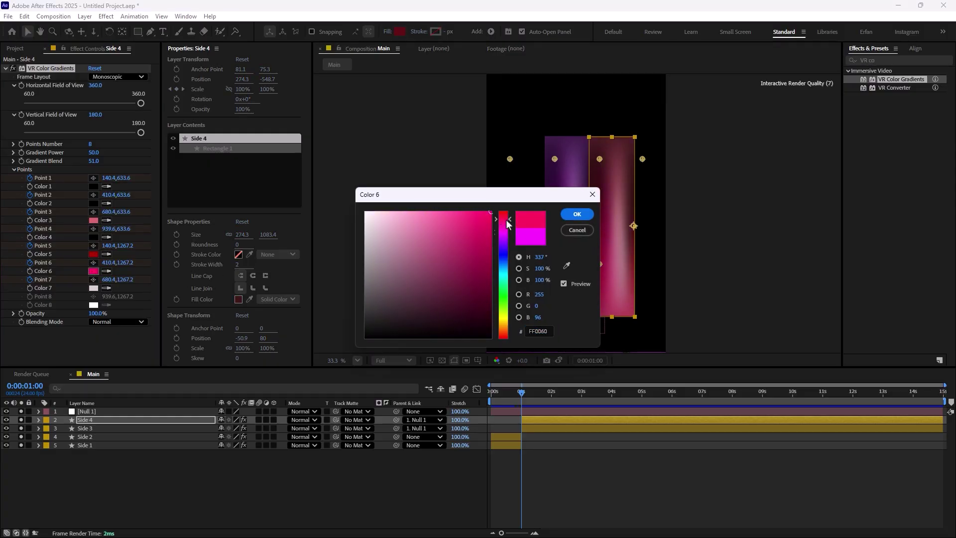
click(577, 215)
click(317, 473)
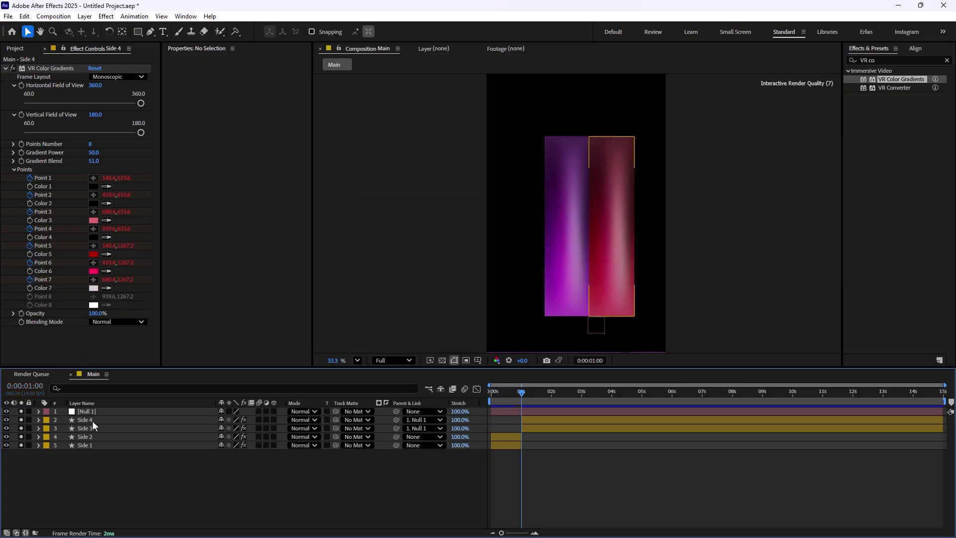
Step: Compare the Side 2 and Side 4 gradients, then scrub the animation to around one second
click(86, 436)
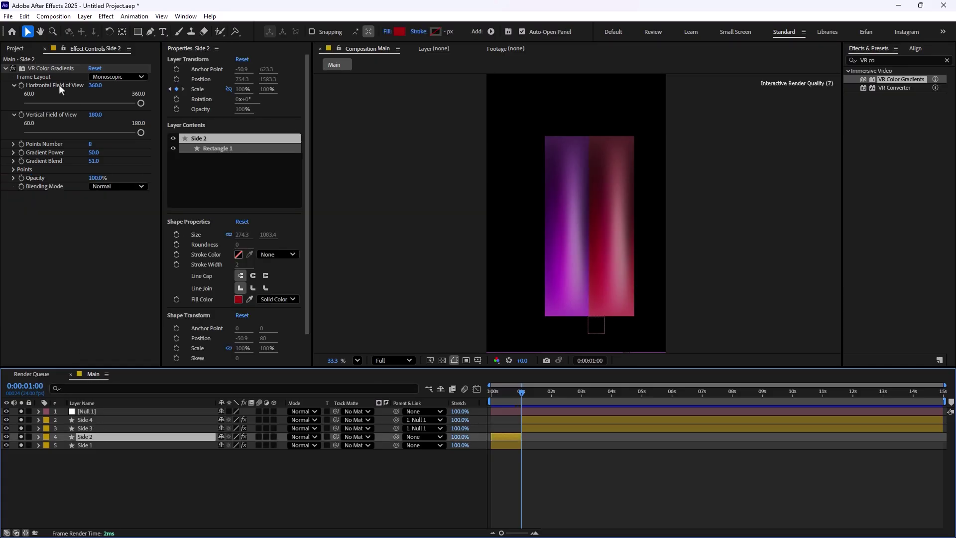
click(534, 420)
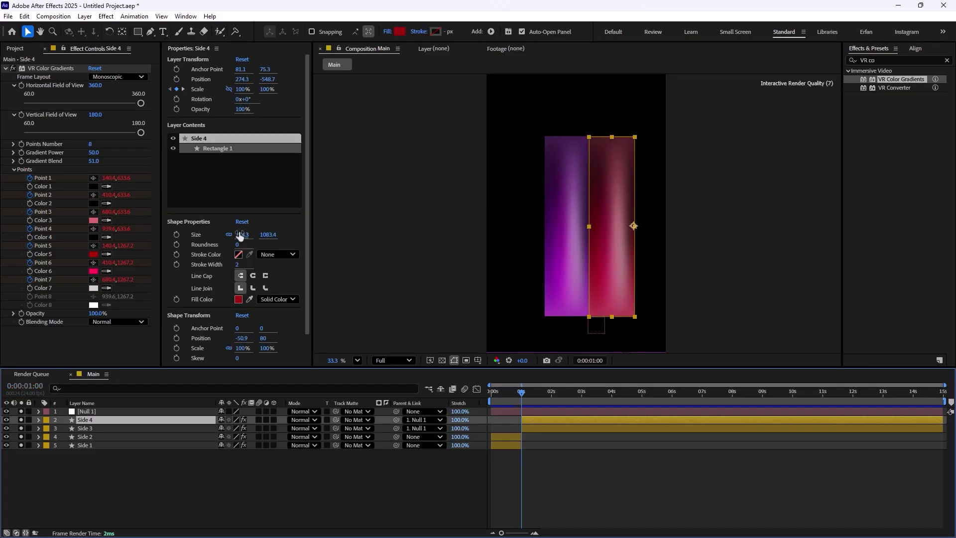
click(94, 434)
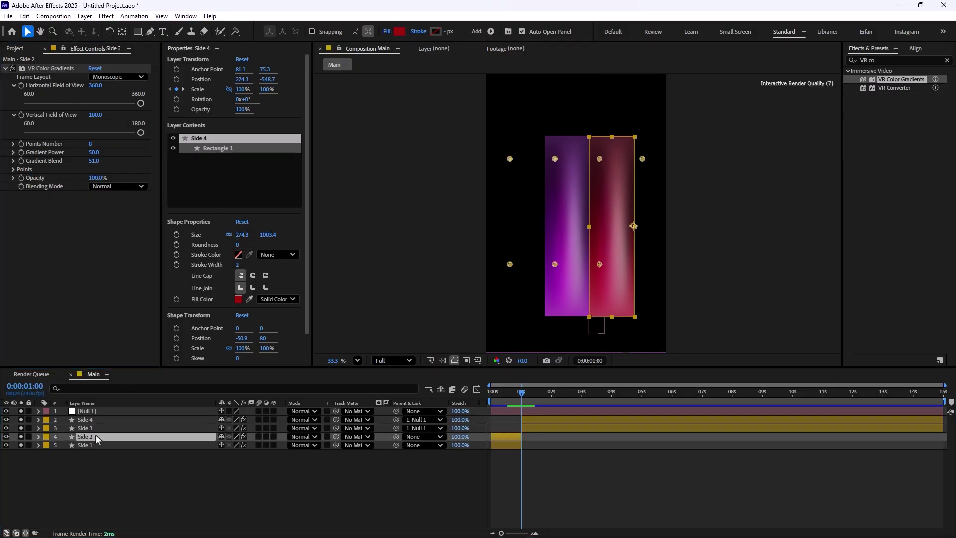
click(568, 112)
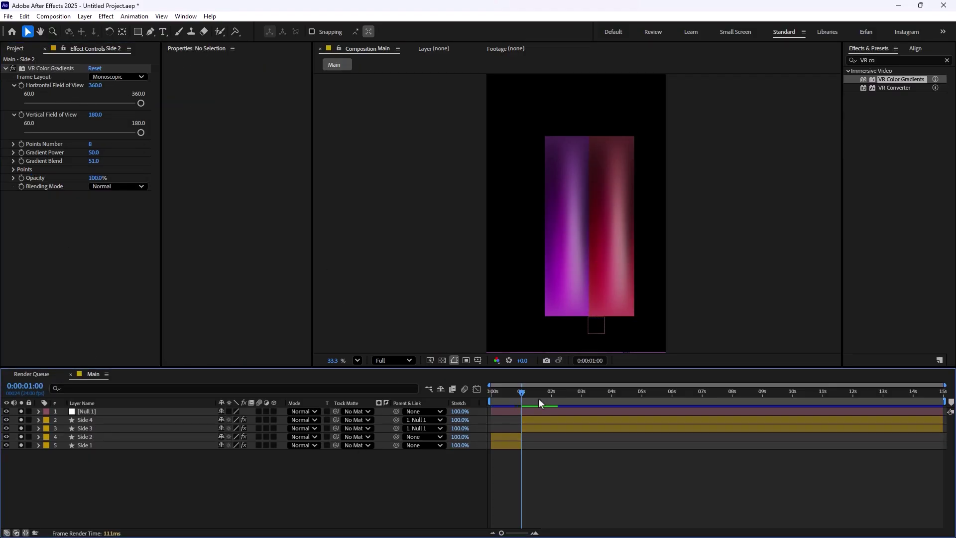
drag(524, 394, 523, 396)
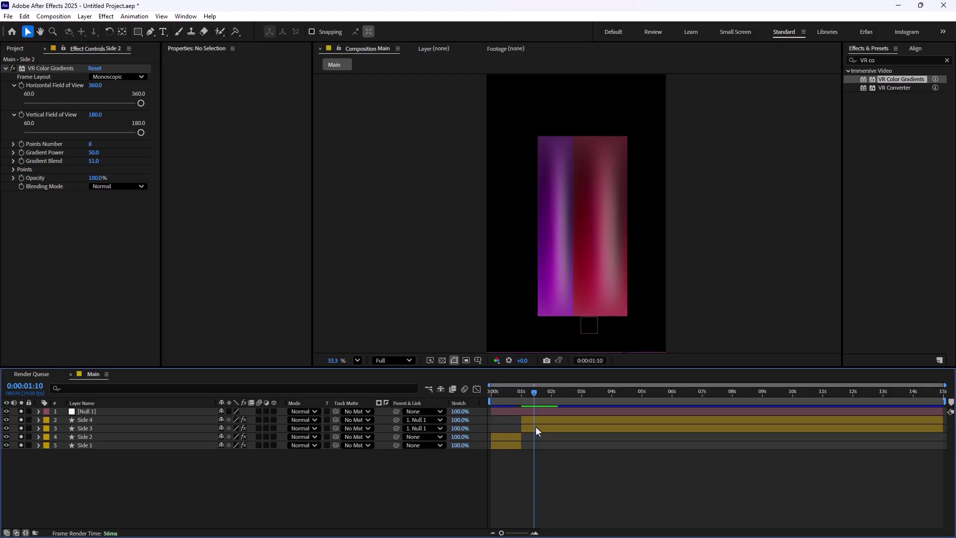
Step: Shift the Side 4 and Side 3 gradient point keyframes to 0:00, then return the playhead to the start
click(90, 428)
key(u)
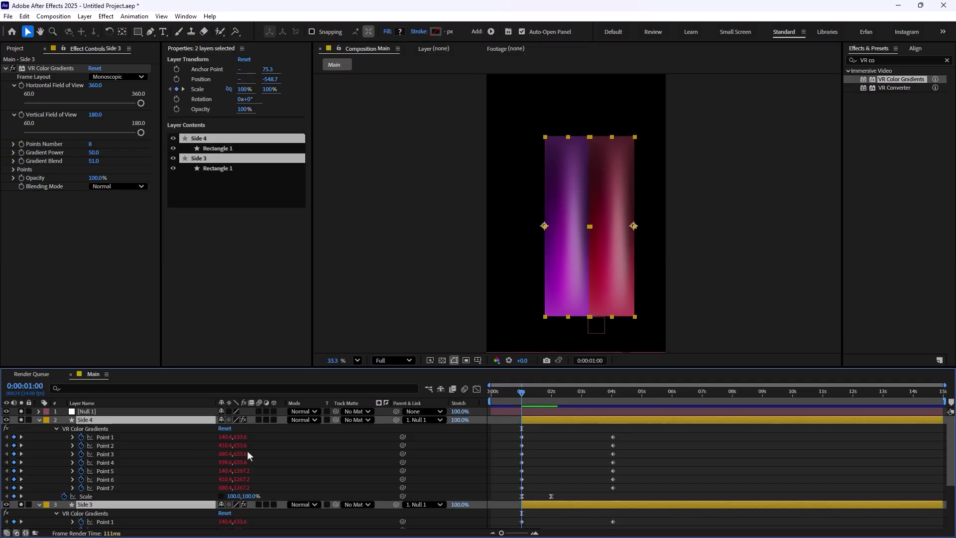
drag(647, 432, 492, 489)
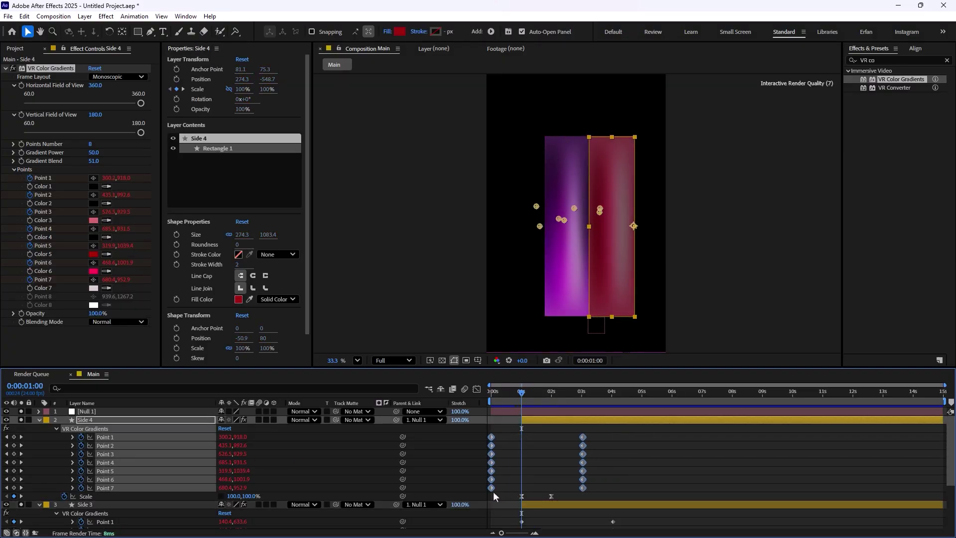
drag(521, 392, 521, 392)
scroll(520, 412, down, 3)
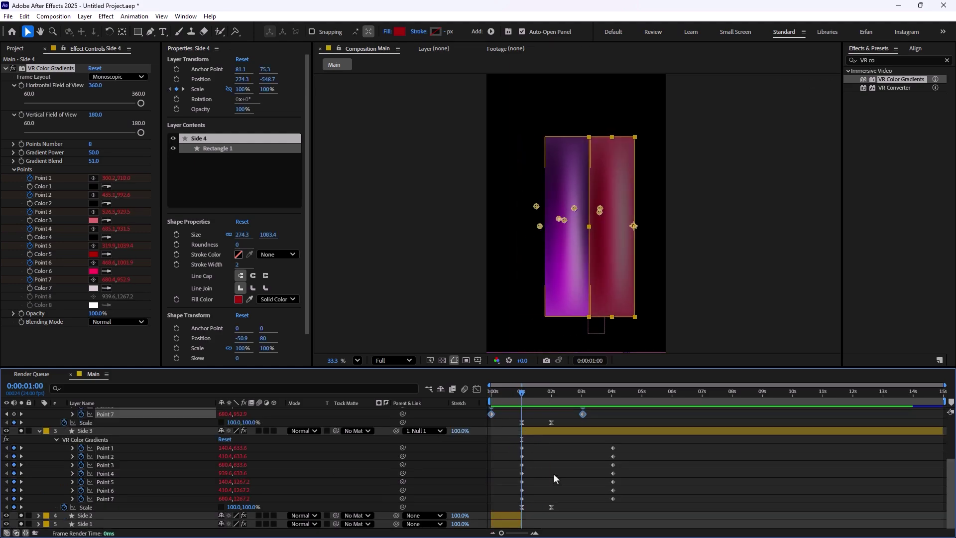
mouse_move(643, 436)
mouse_down()
mouse_move(509, 501)
mouse_move(492, 471)
mouse_up()
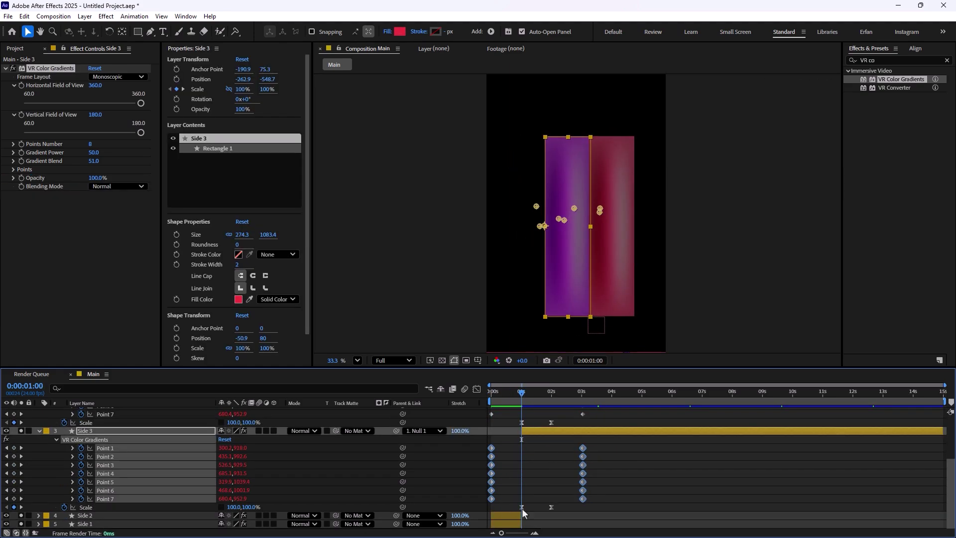
scroll(571, 478, down, 3)
drag(627, 455, 550, 490)
scroll(523, 448, up, 5)
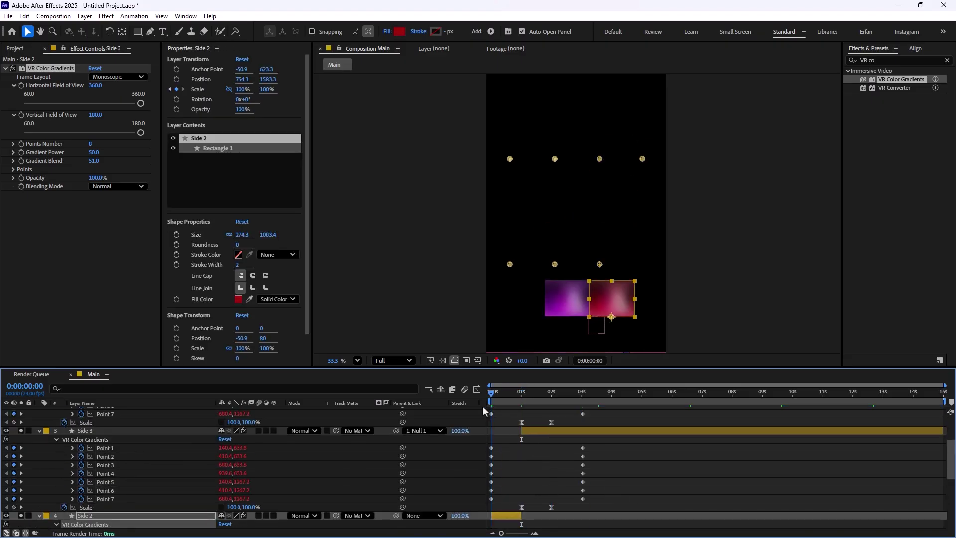
Step: Scrub from 0:00 to about 3:07 to preview the cube and its red-purple gradient
drag(523, 391, 591, 392)
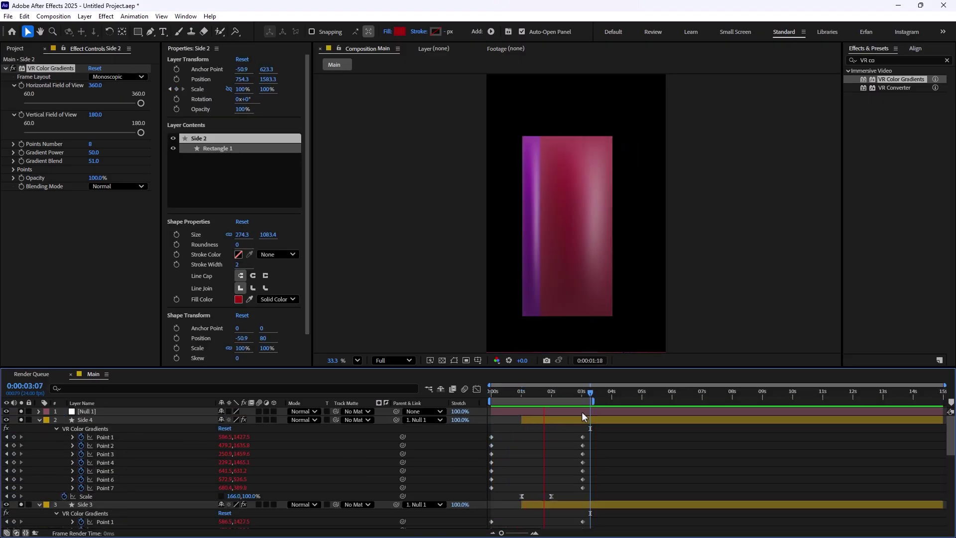